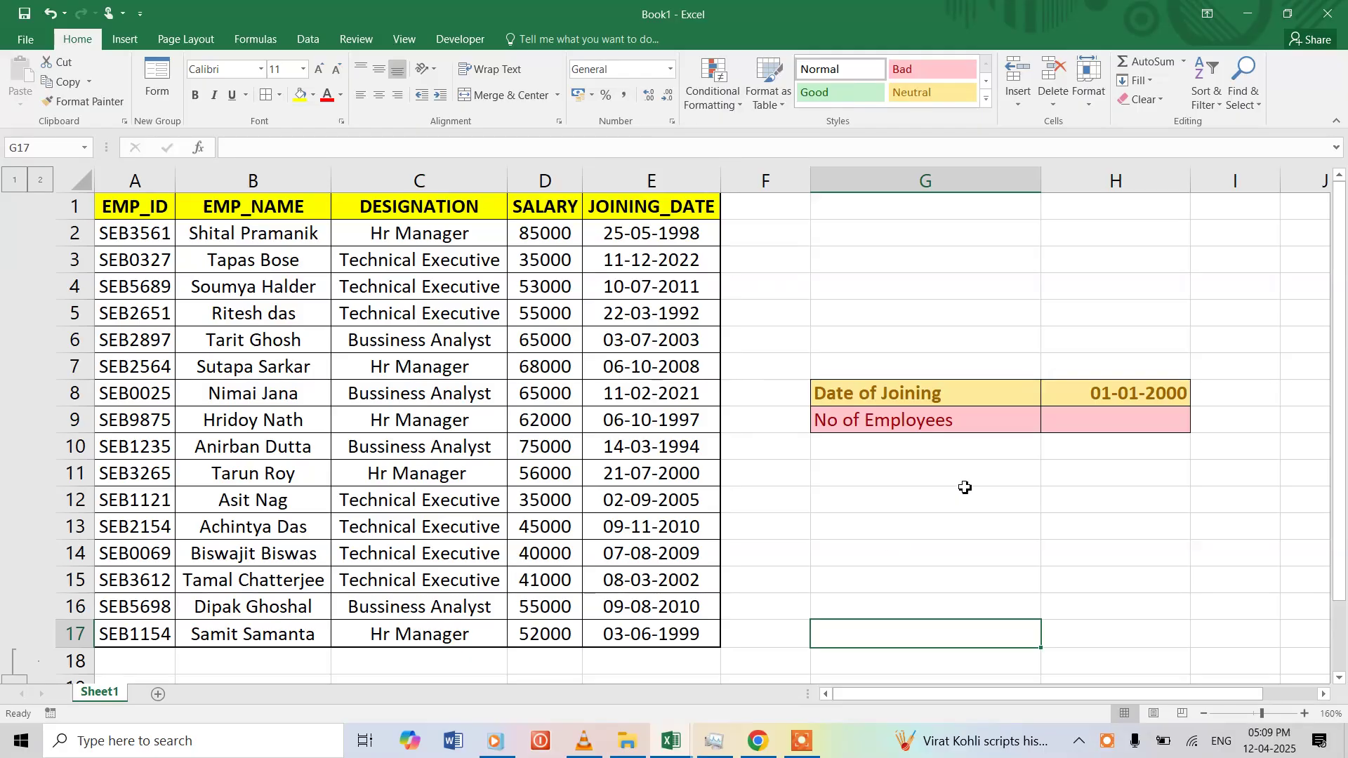
Step: Start a COUNTIF formula in cell H9 beside No of Employees, using the joining dates in E2:E17 as its range
left_click(1064, 396)
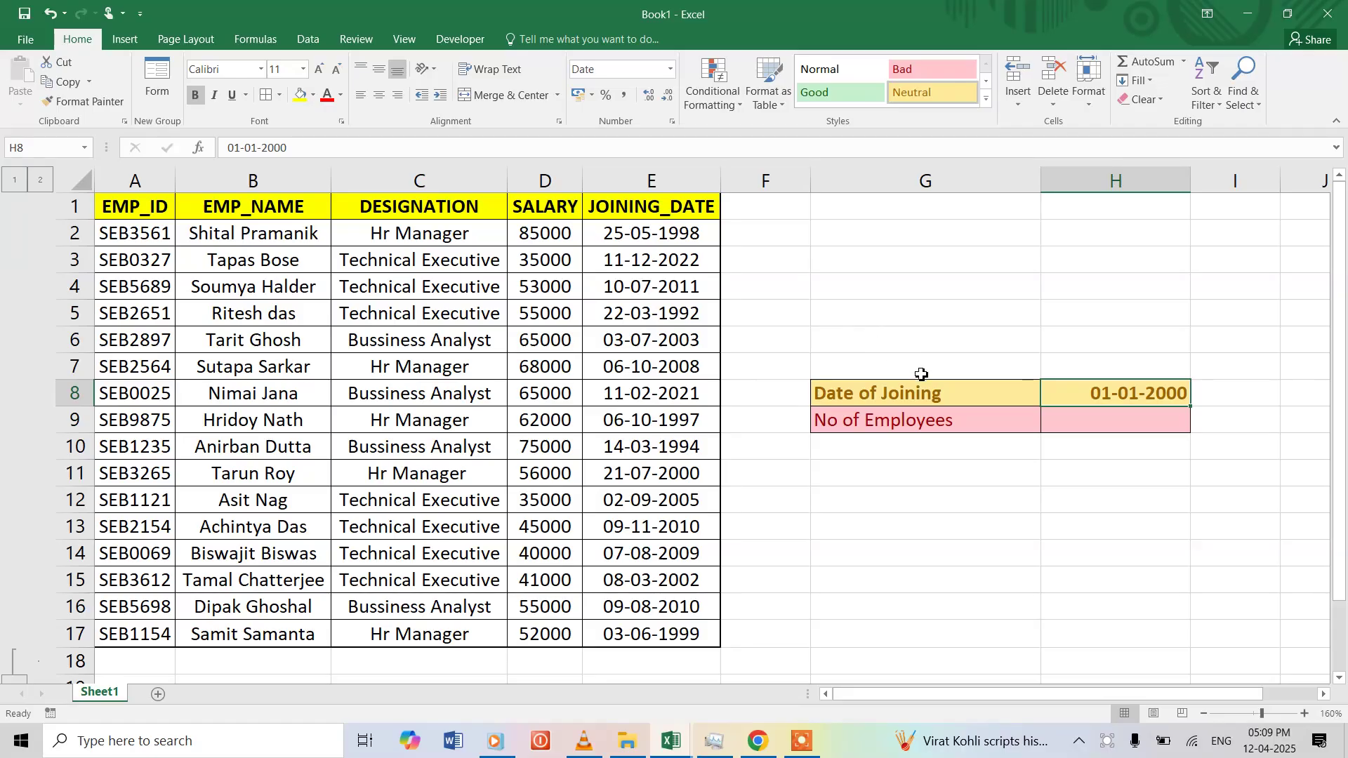
left_click(868, 421)
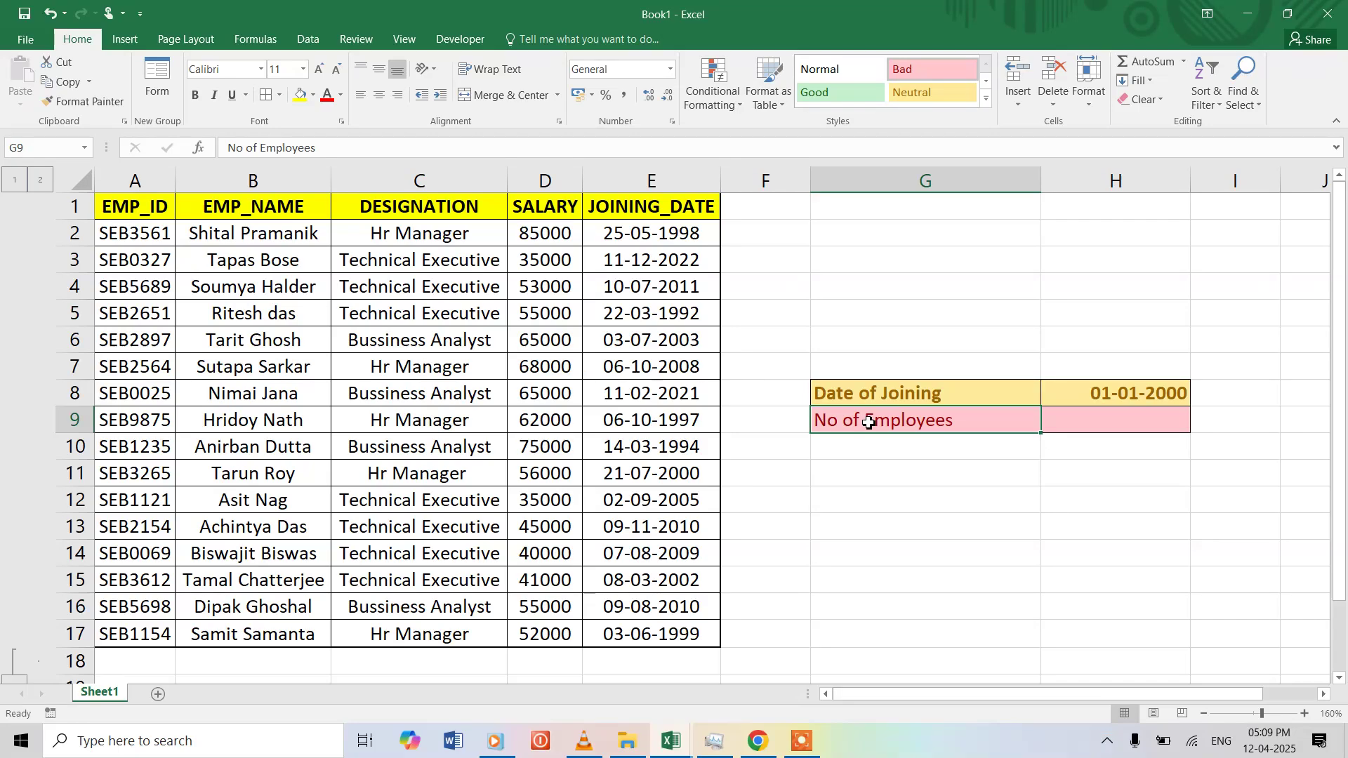
left_click(1062, 424)
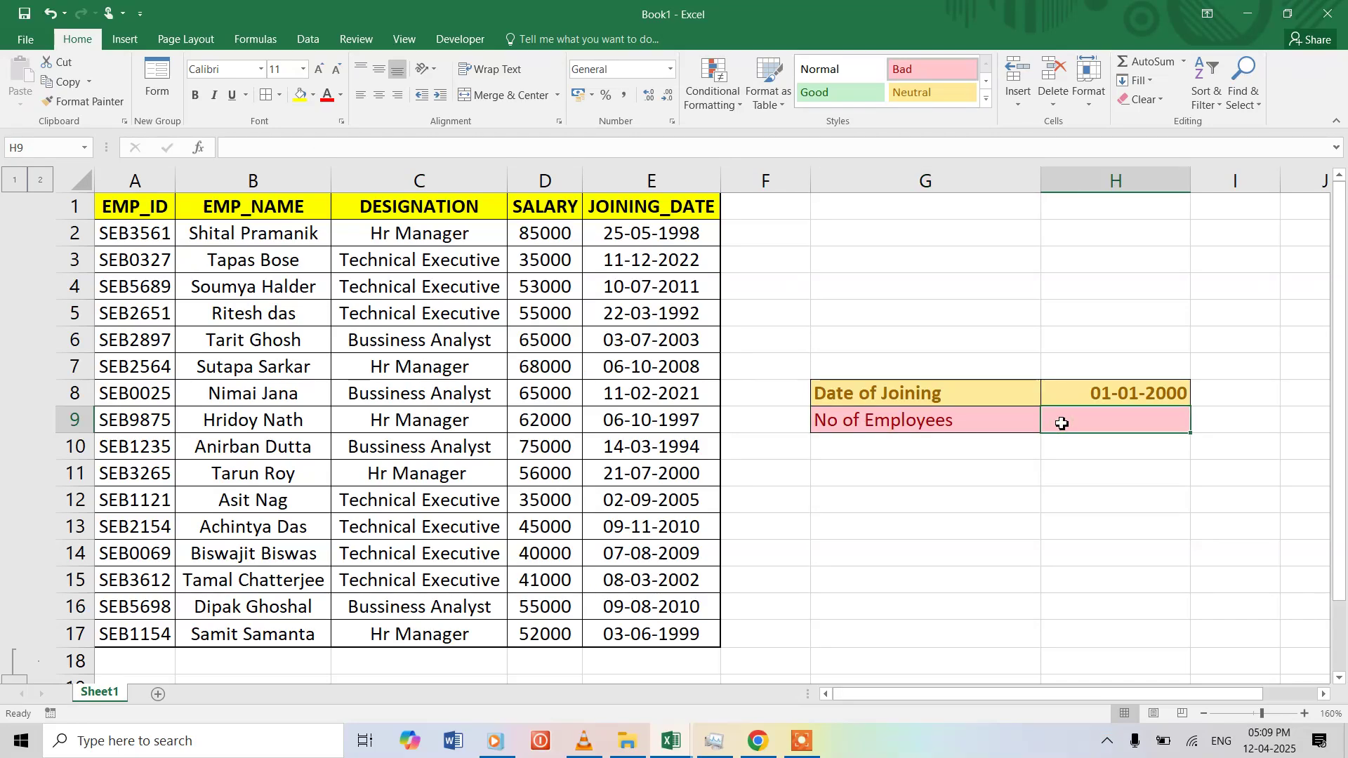
type("=count")
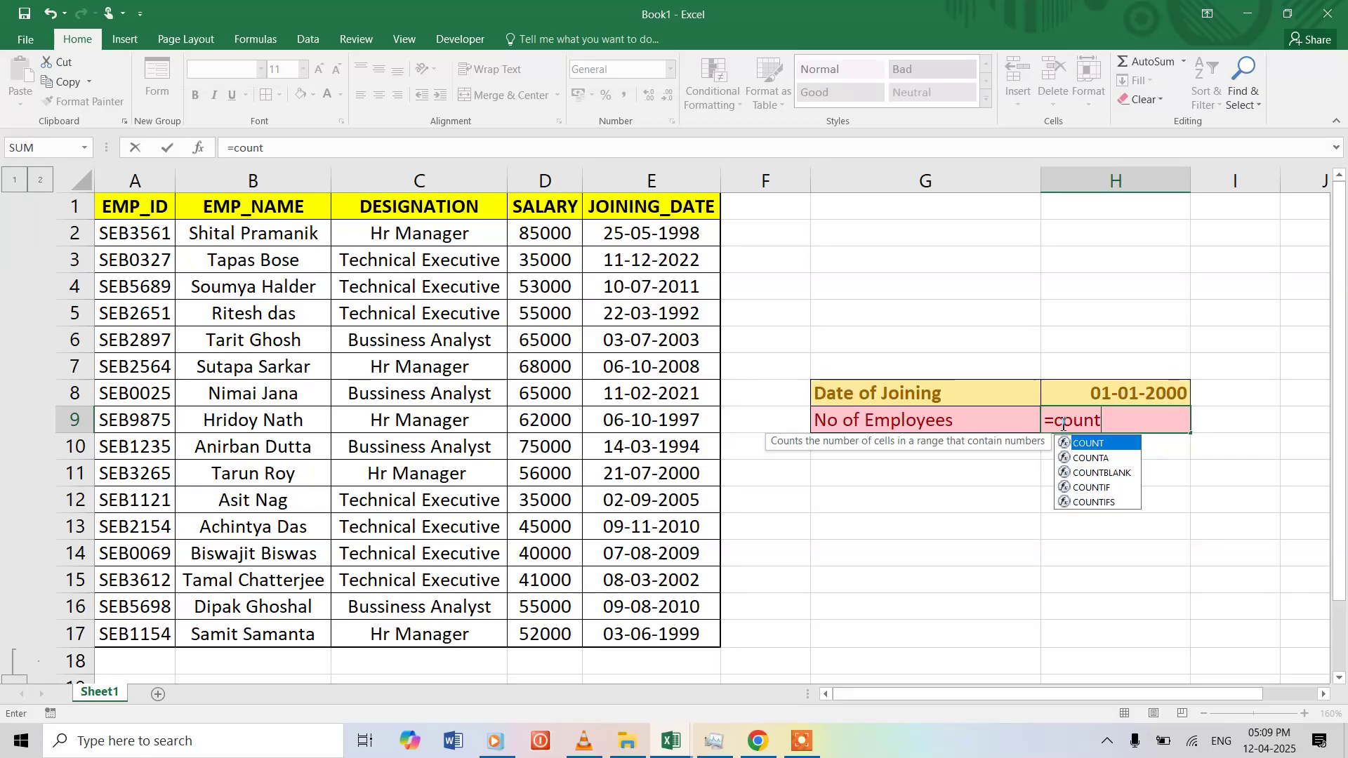
key("Down")
key("Down")
key("Down")
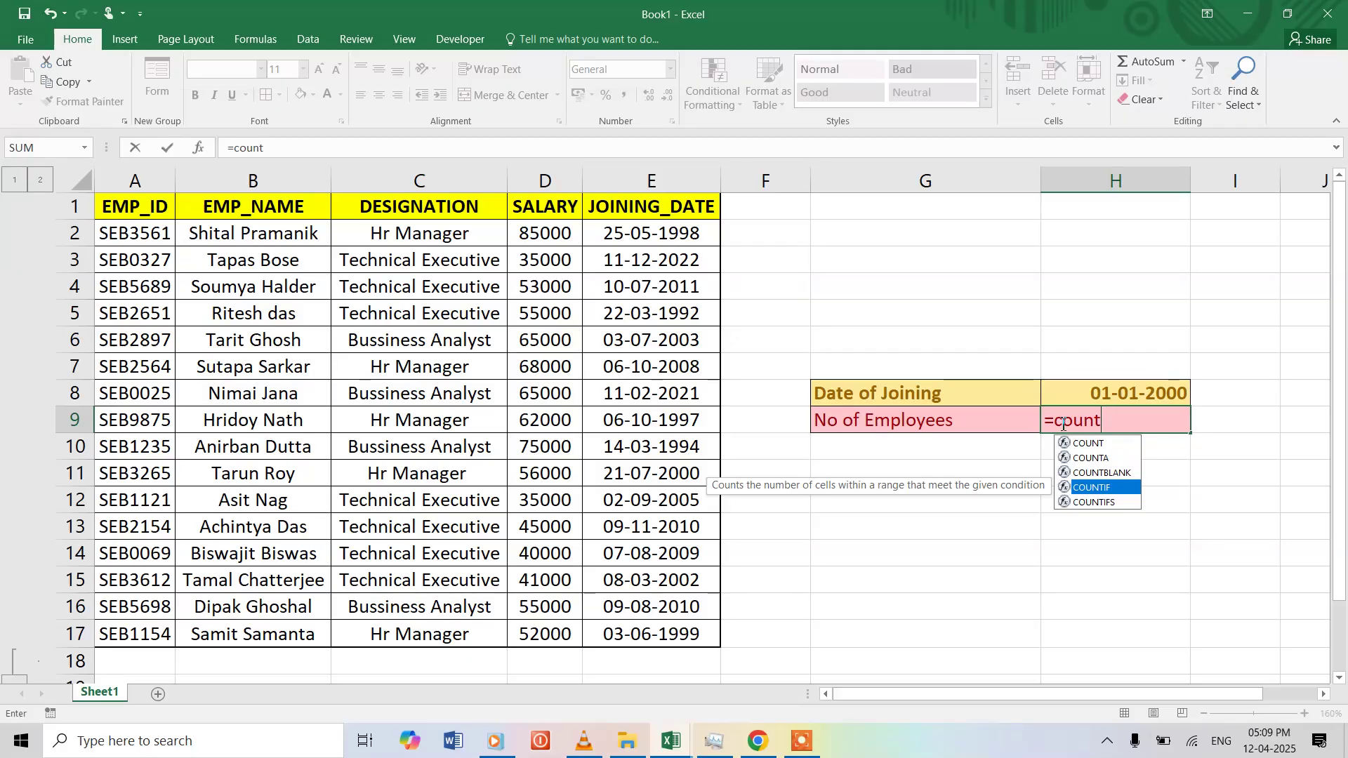
key("Tab")
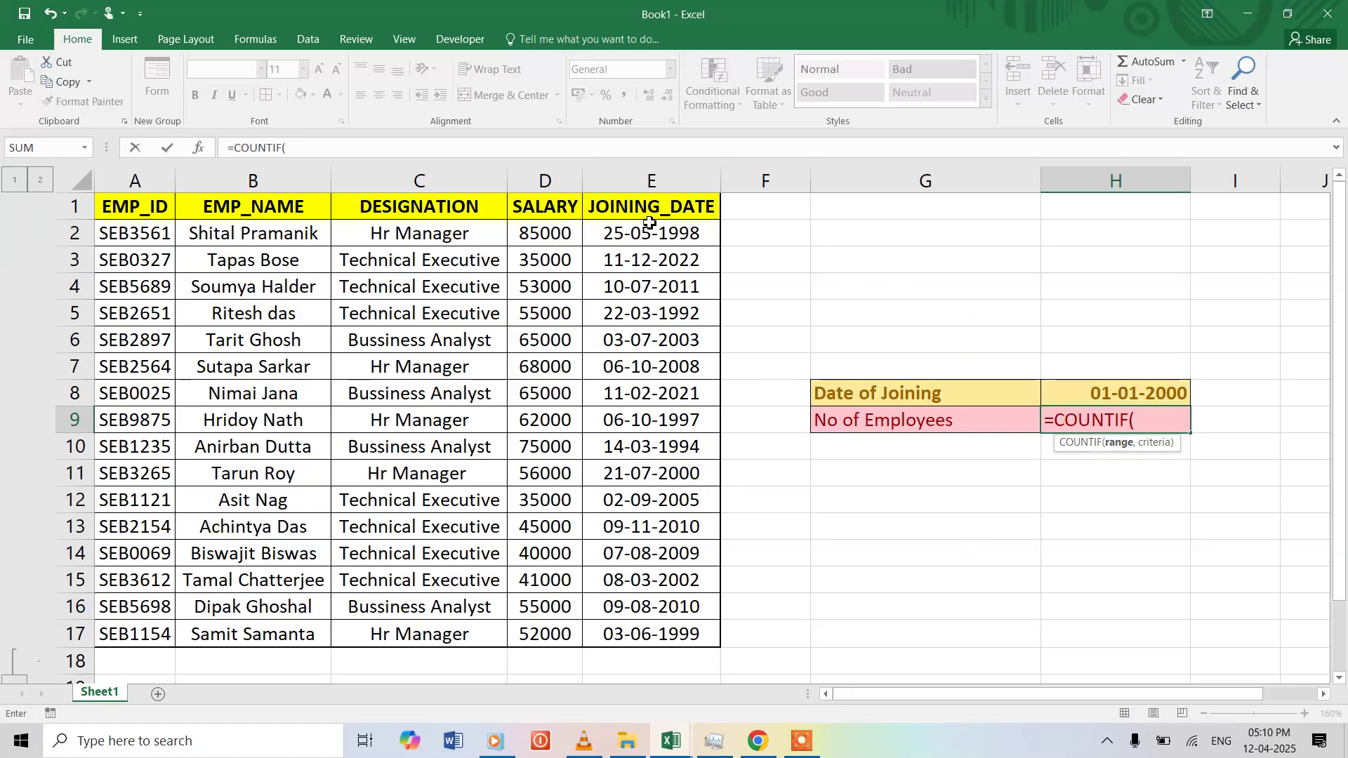
left_click_drag(650, 224, 668, 625)
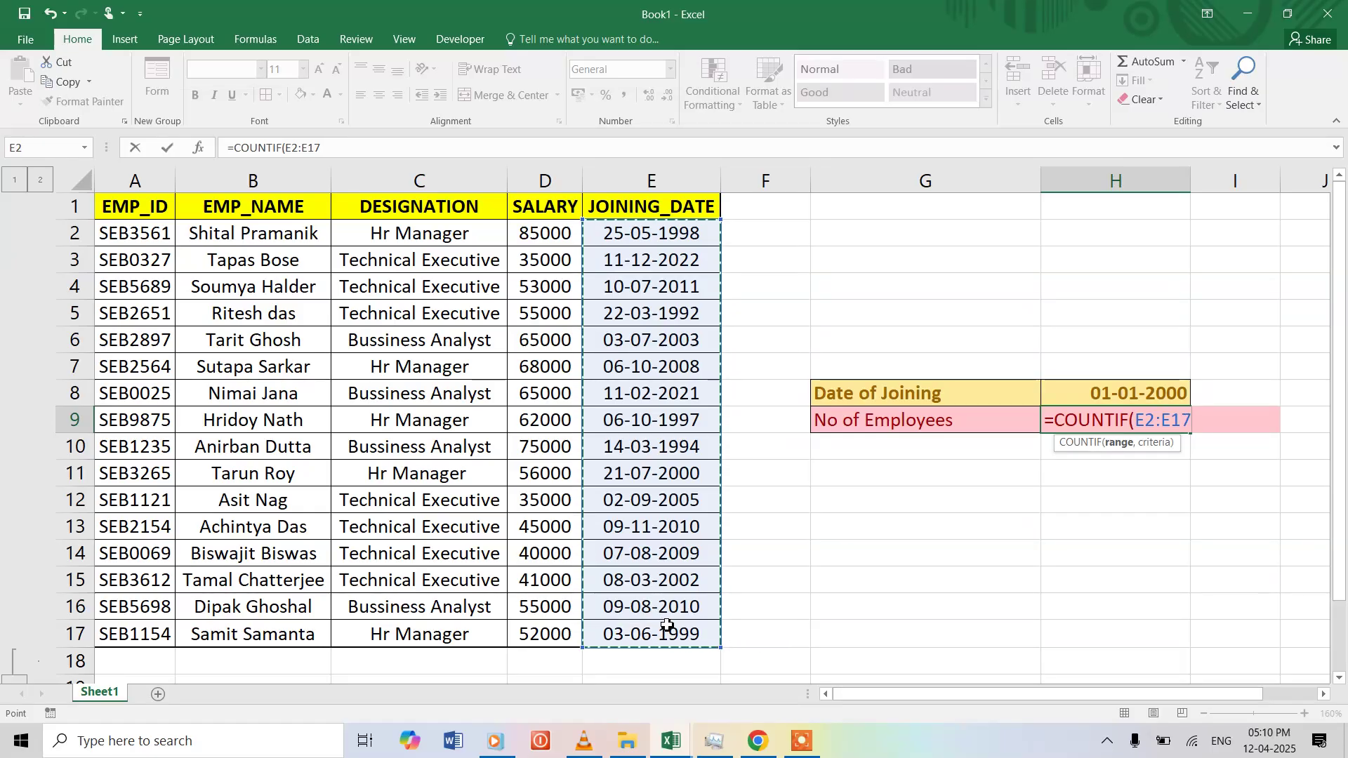
Step: Complete the COUNTIF formula in H9 with the criterion ">"&H8, referring to the Date of Joining cell
type(",")
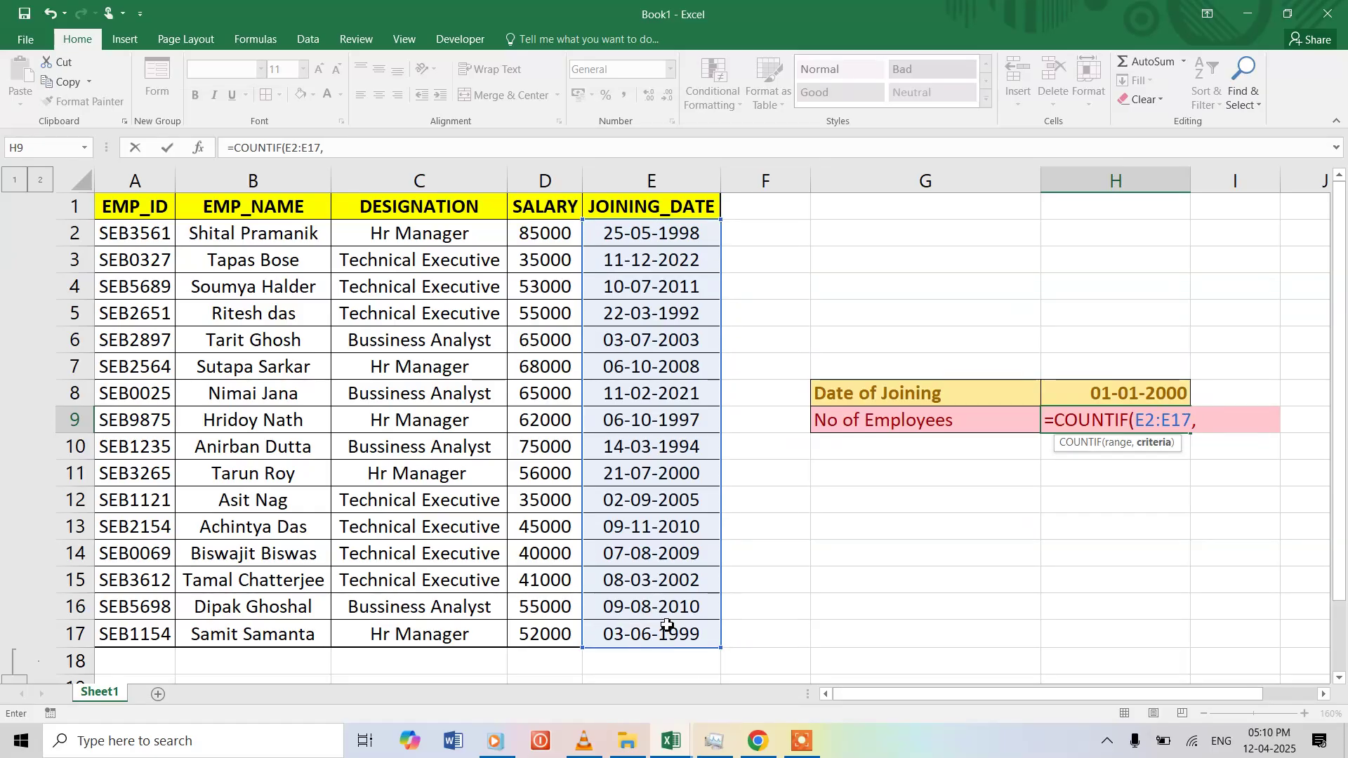
type("\">\"&")
left_click(1076, 390)
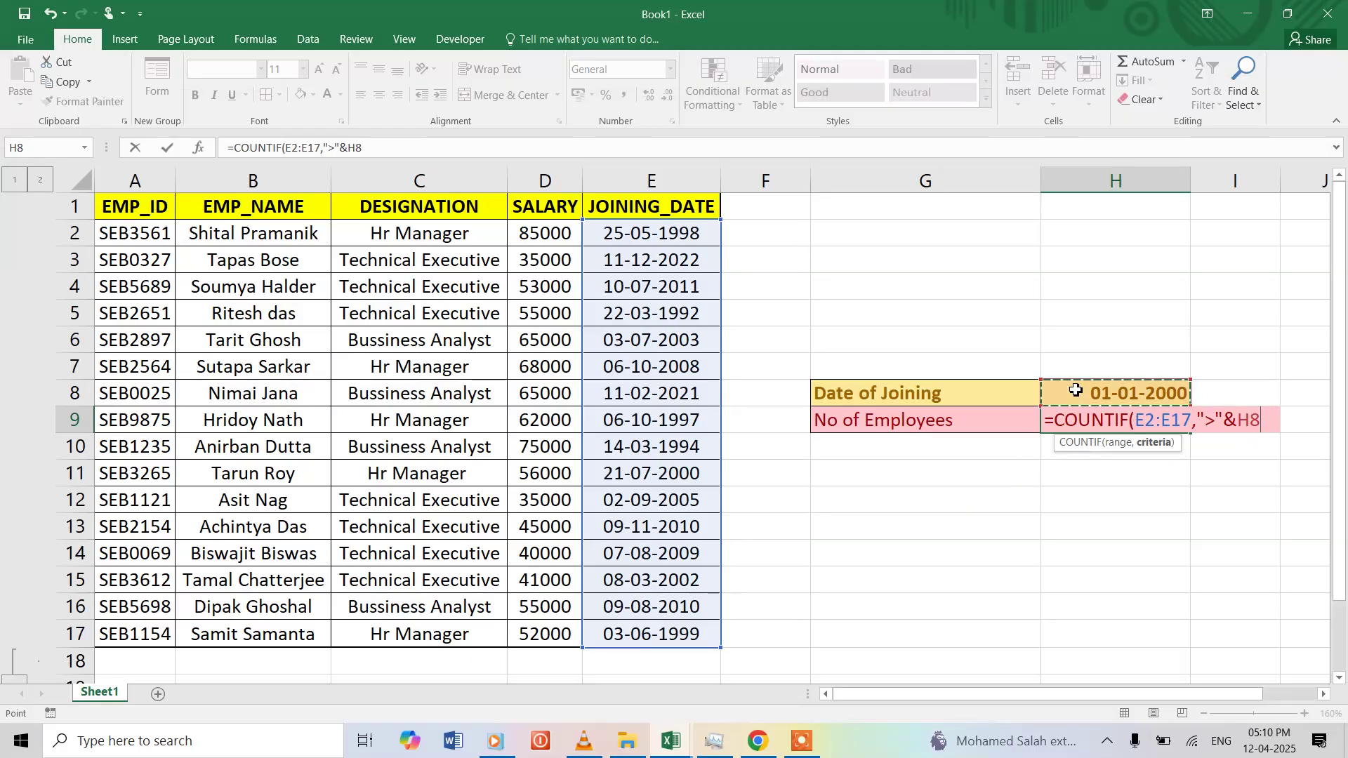
key("Return")
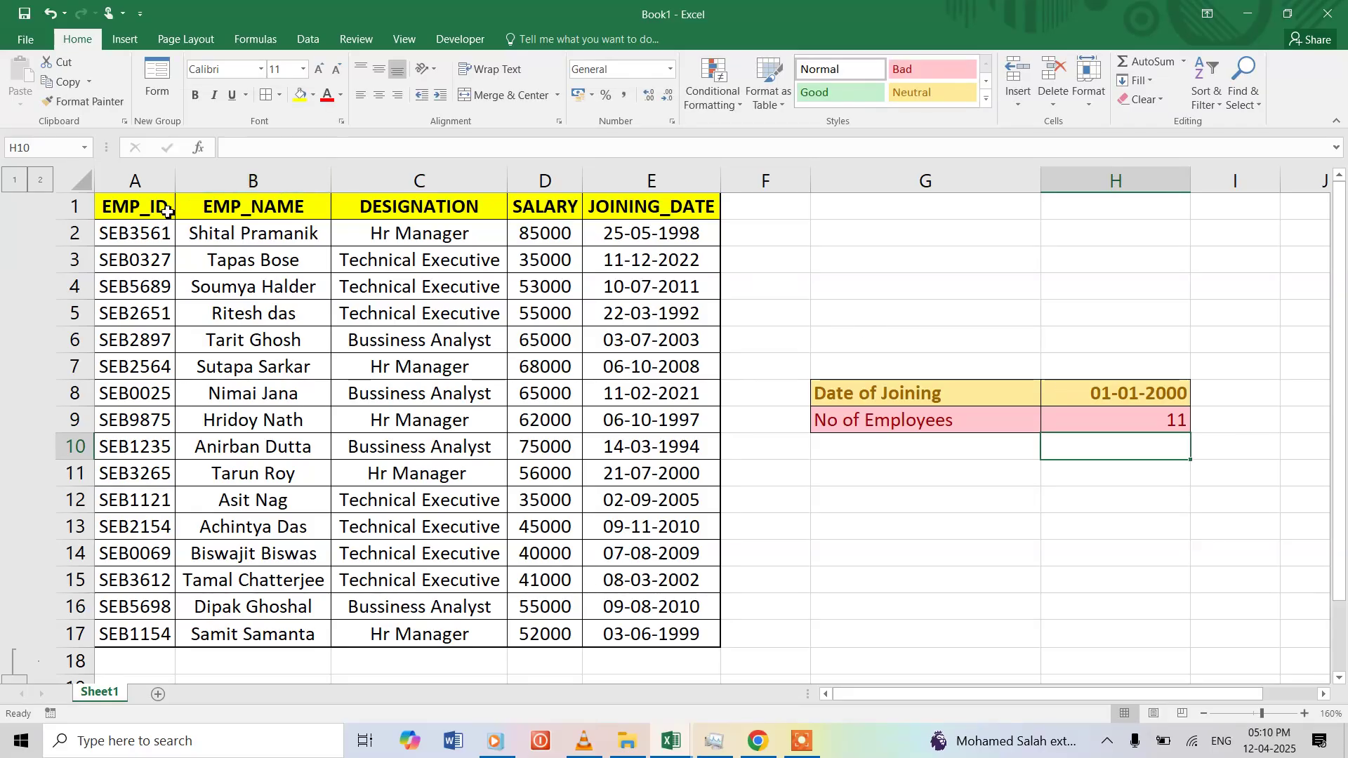
Step: Add filters to the employee table A1:E17, show only rows with JOINING_DATE after 1/1/2000, and select the filtered dates
left_click_drag(110, 208, 647, 634)
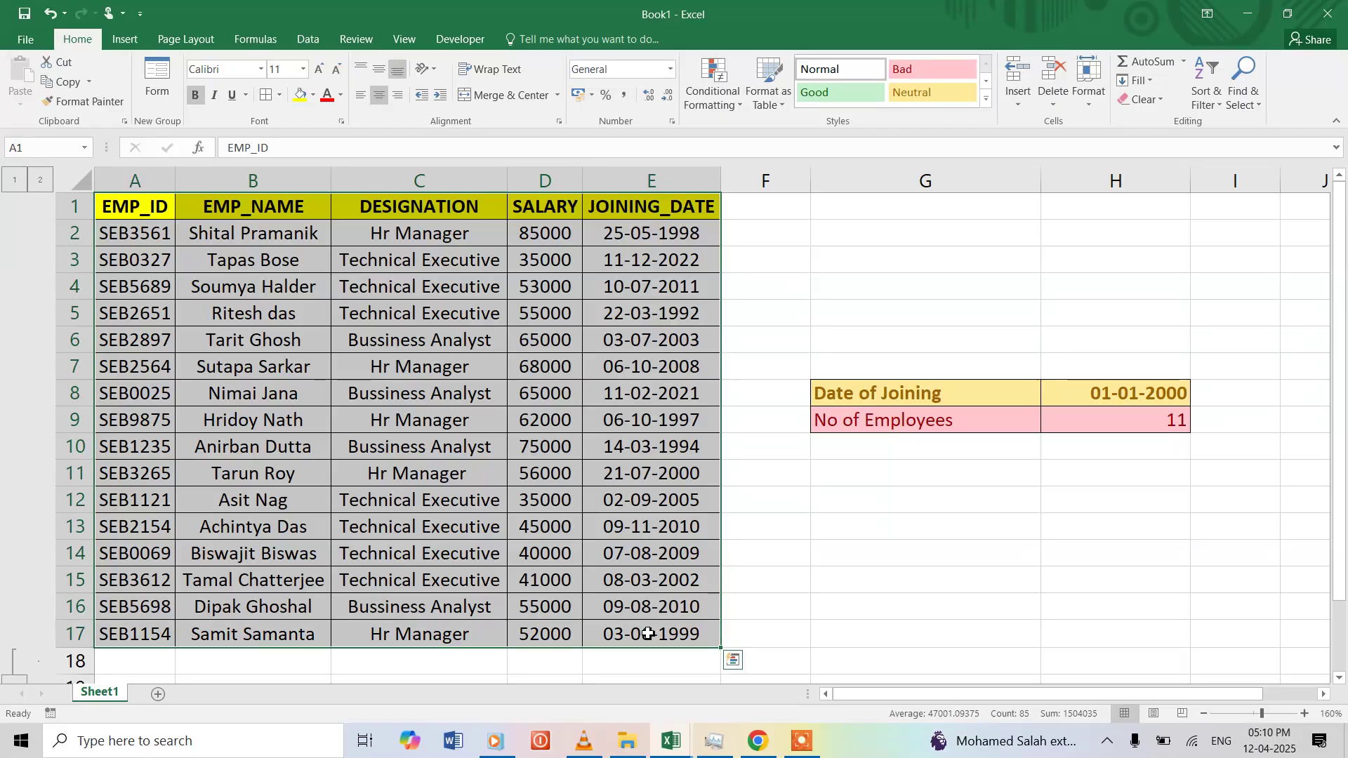
key("ctrl+shift+l")
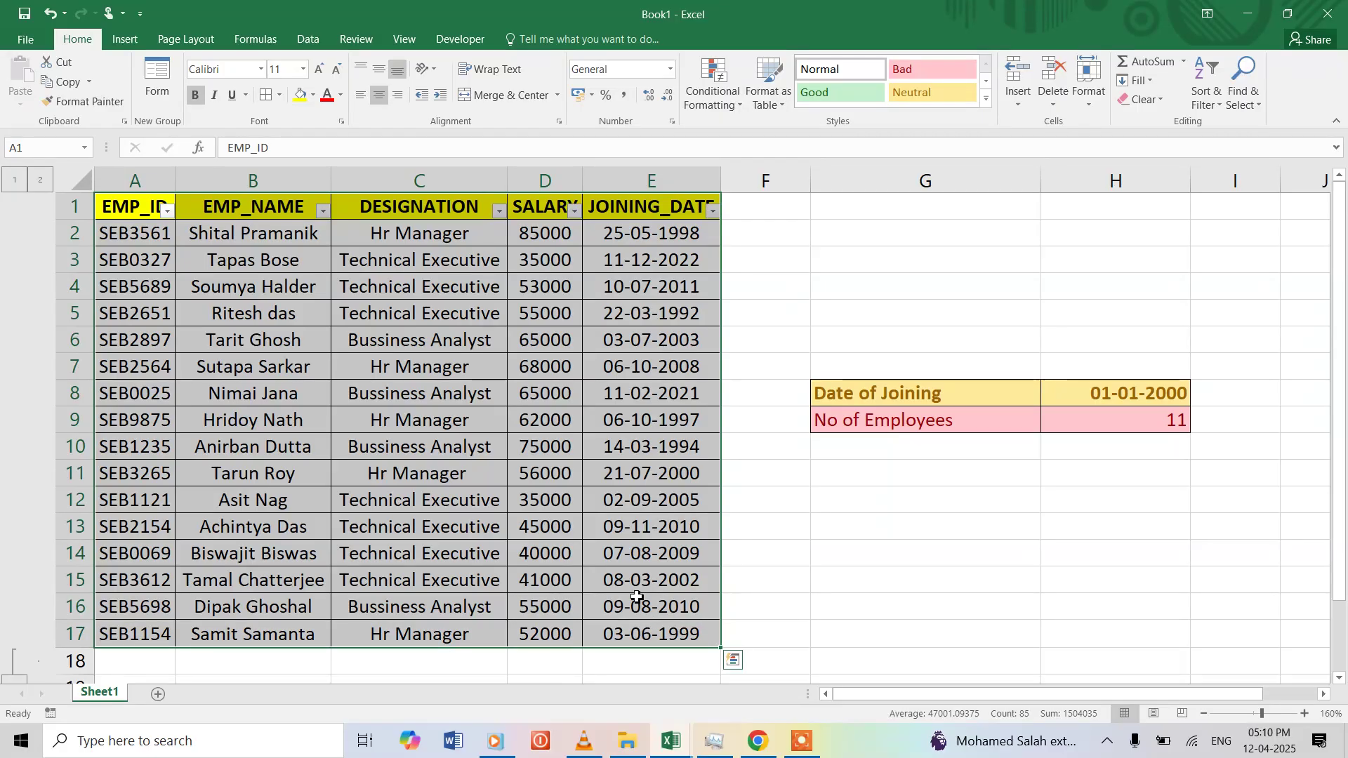
left_click(713, 211)
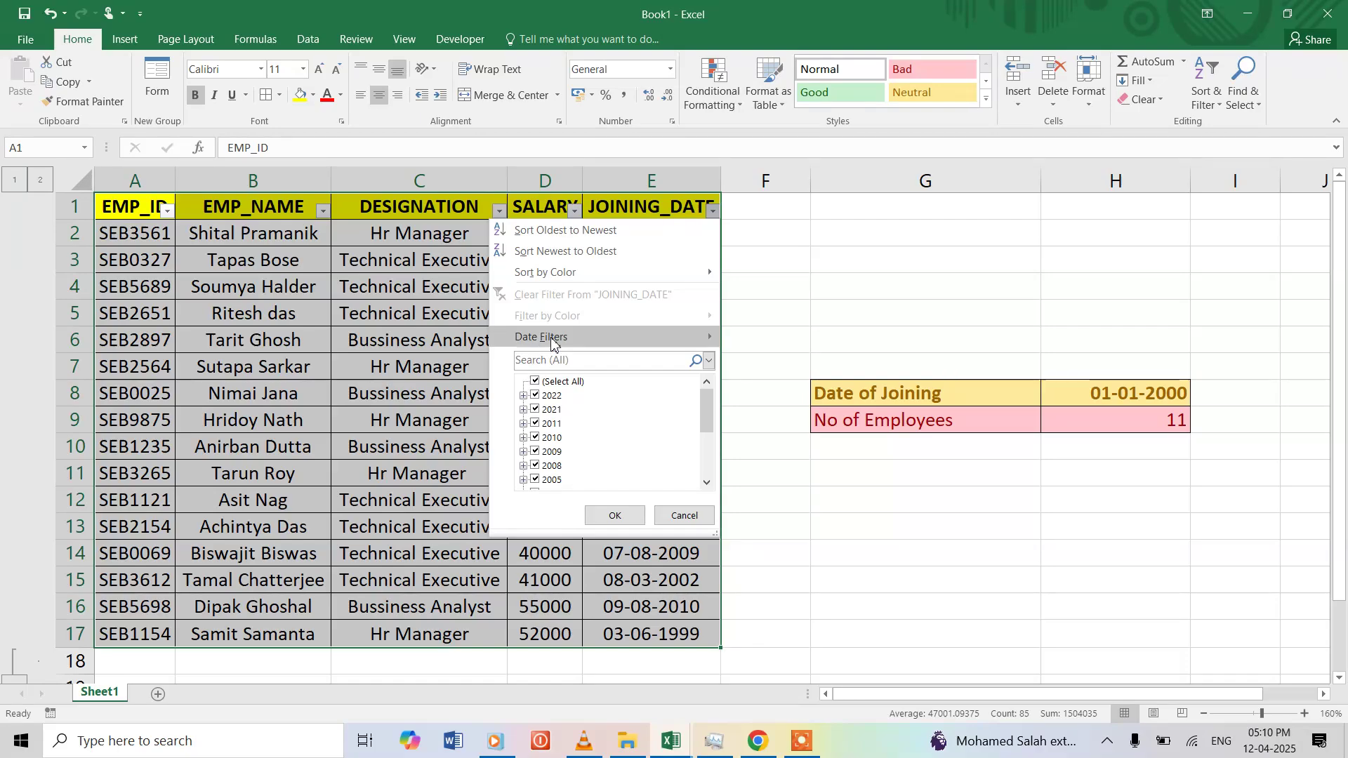
mouse_move(552, 340)
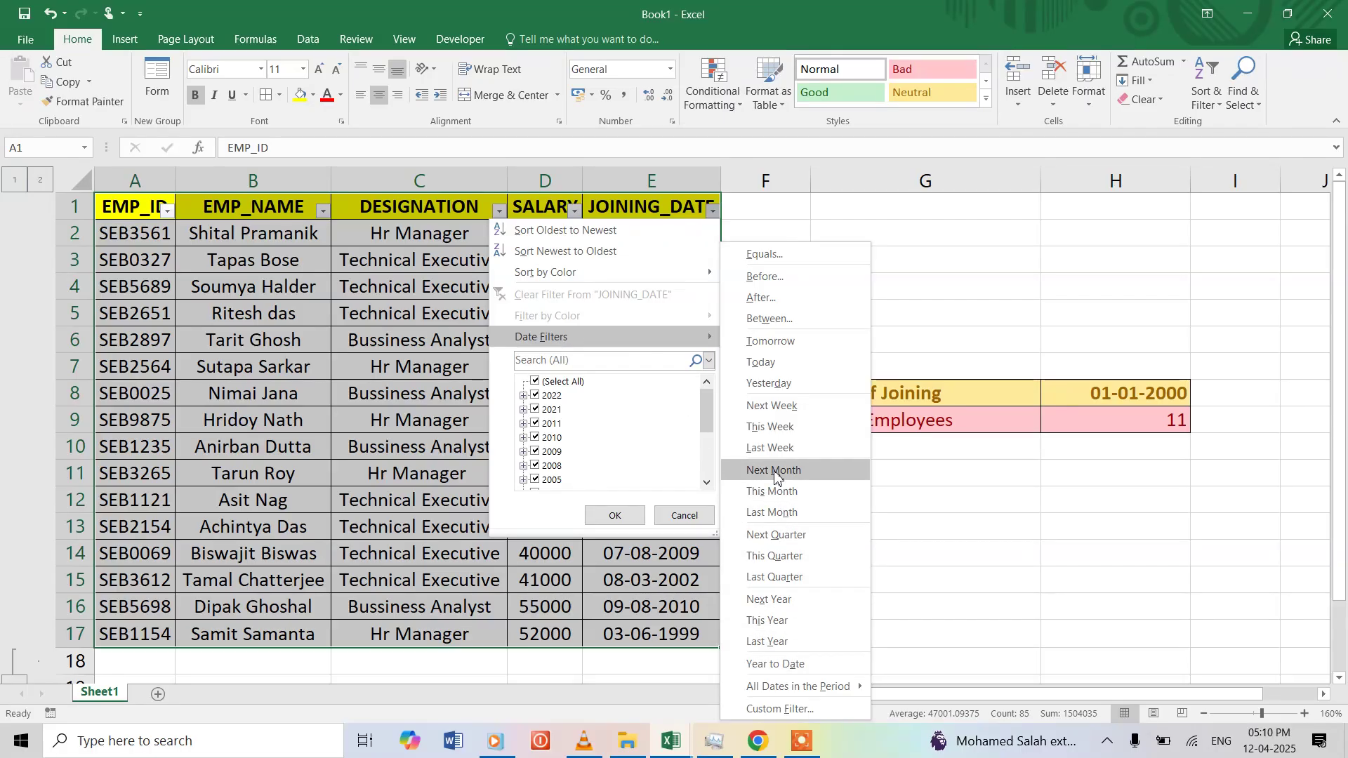
left_click(773, 296)
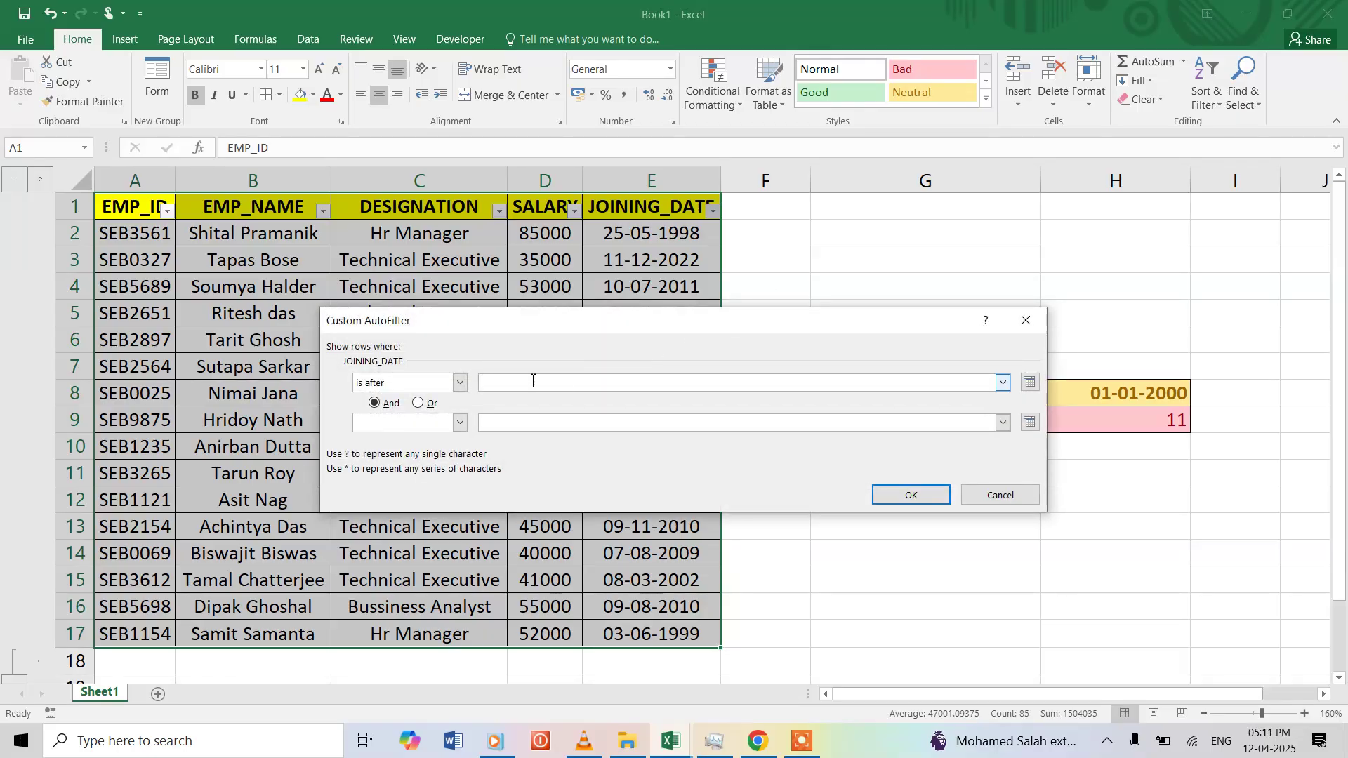
type("1/1/2000")
left_click(896, 504)
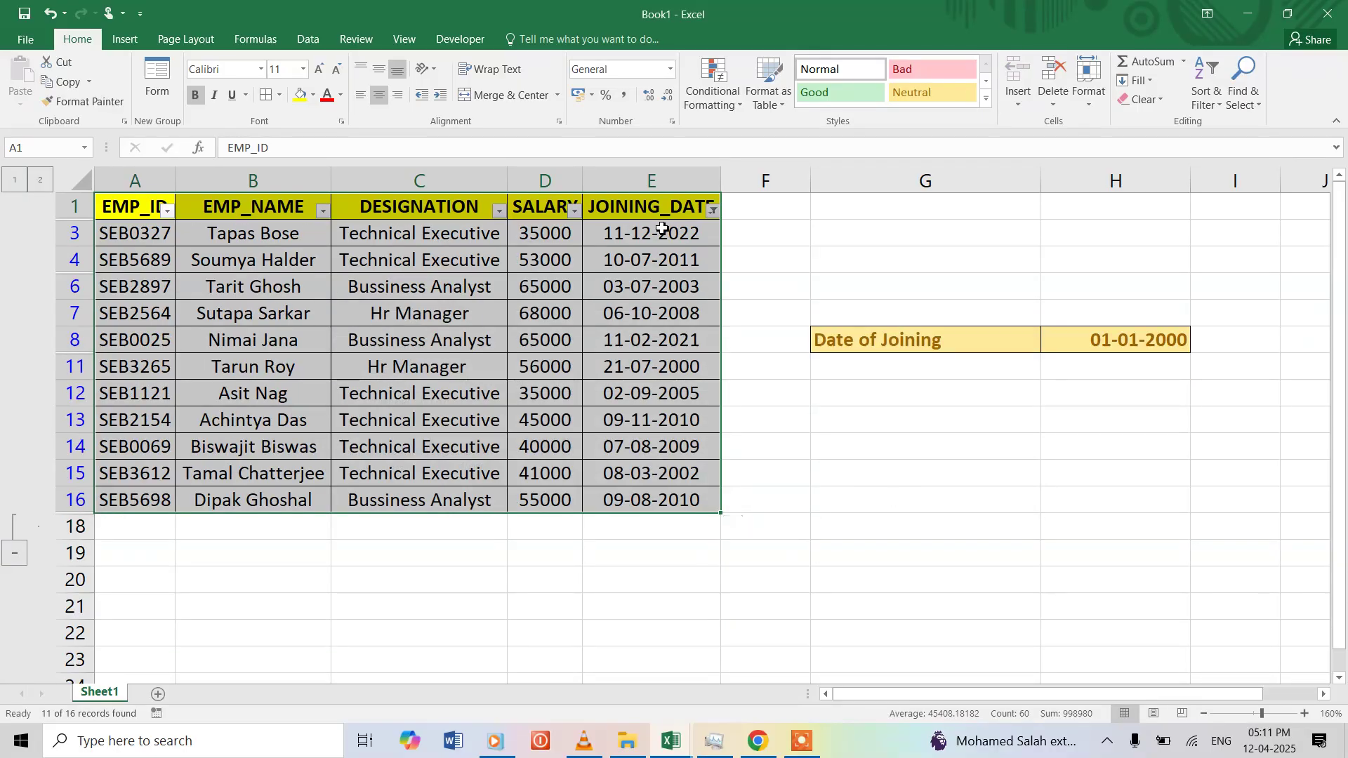
left_click_drag(663, 228, 681, 495)
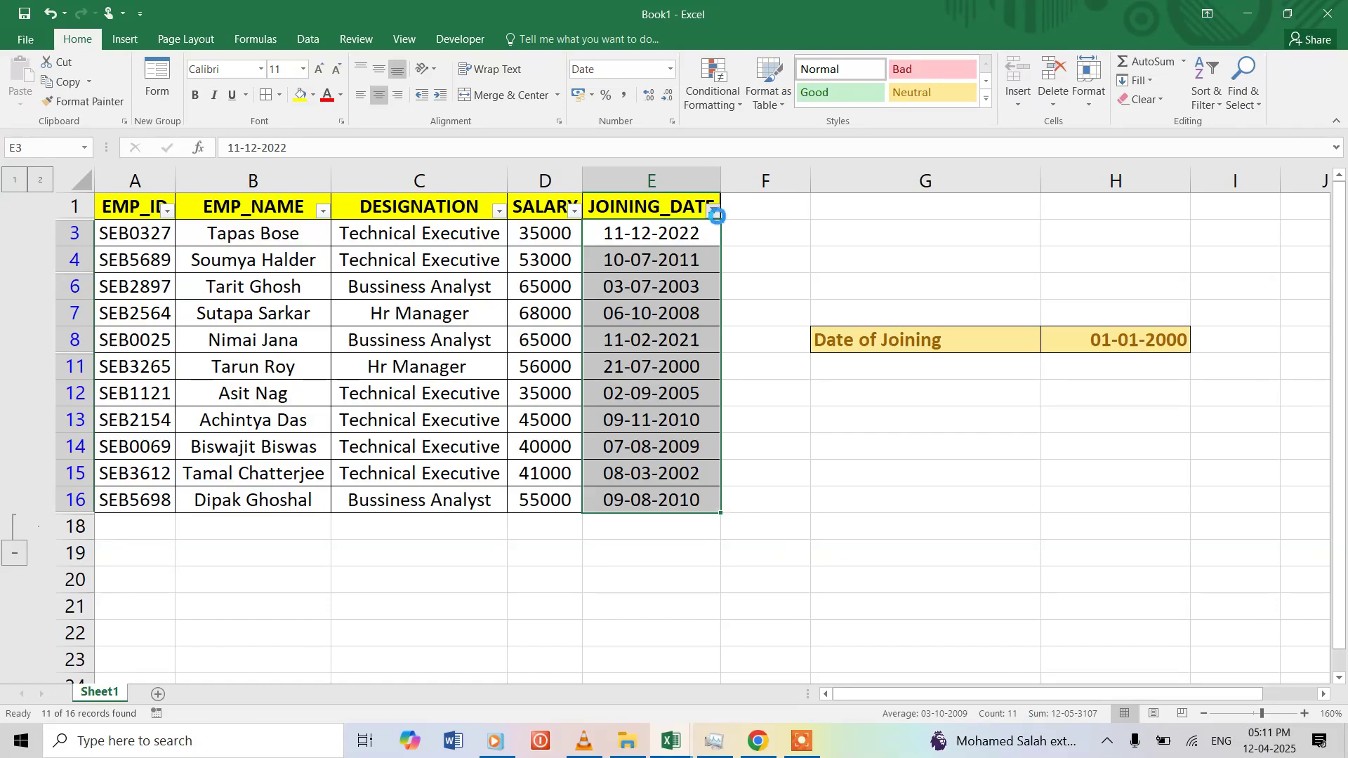
Step: Apply the JOINING_DATE after filter with an empty date, then undo both date filters to show all employee rows
left_click(714, 210)
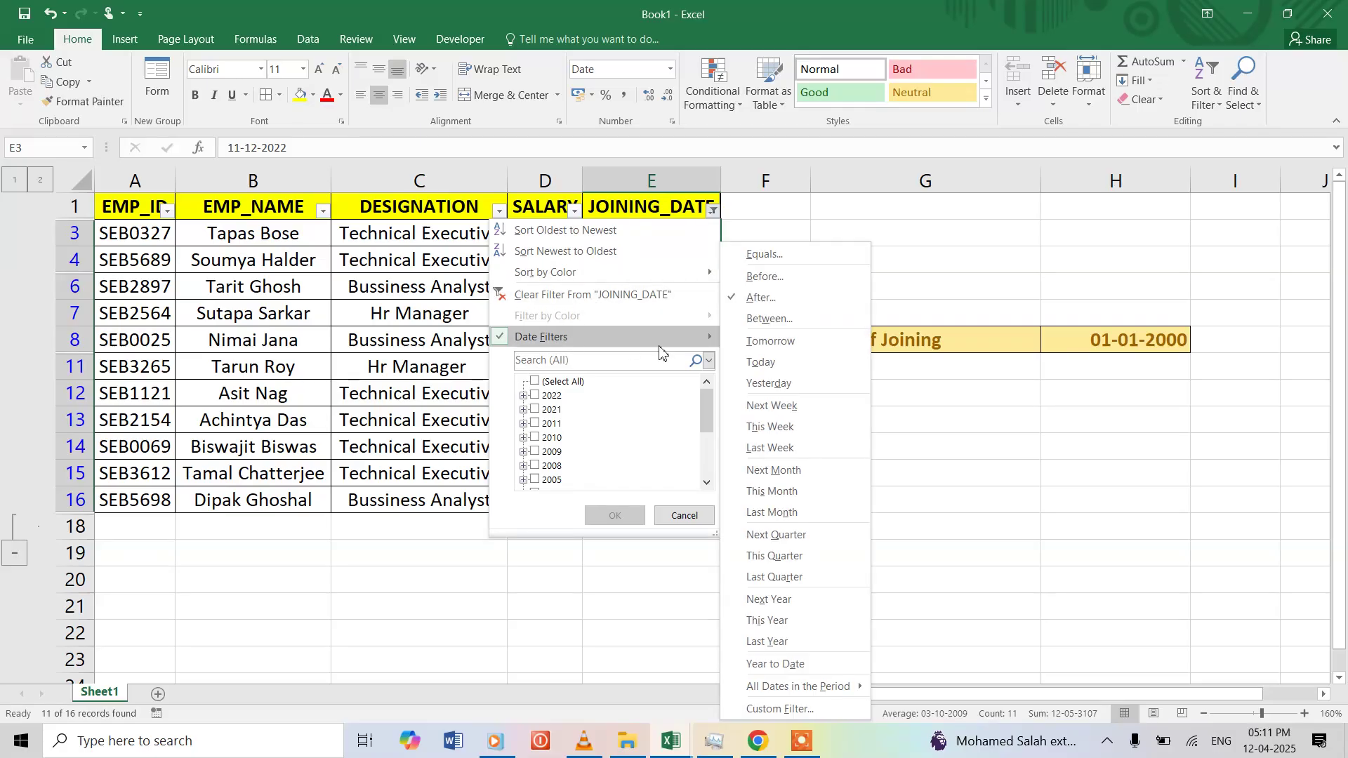
left_click(732, 298)
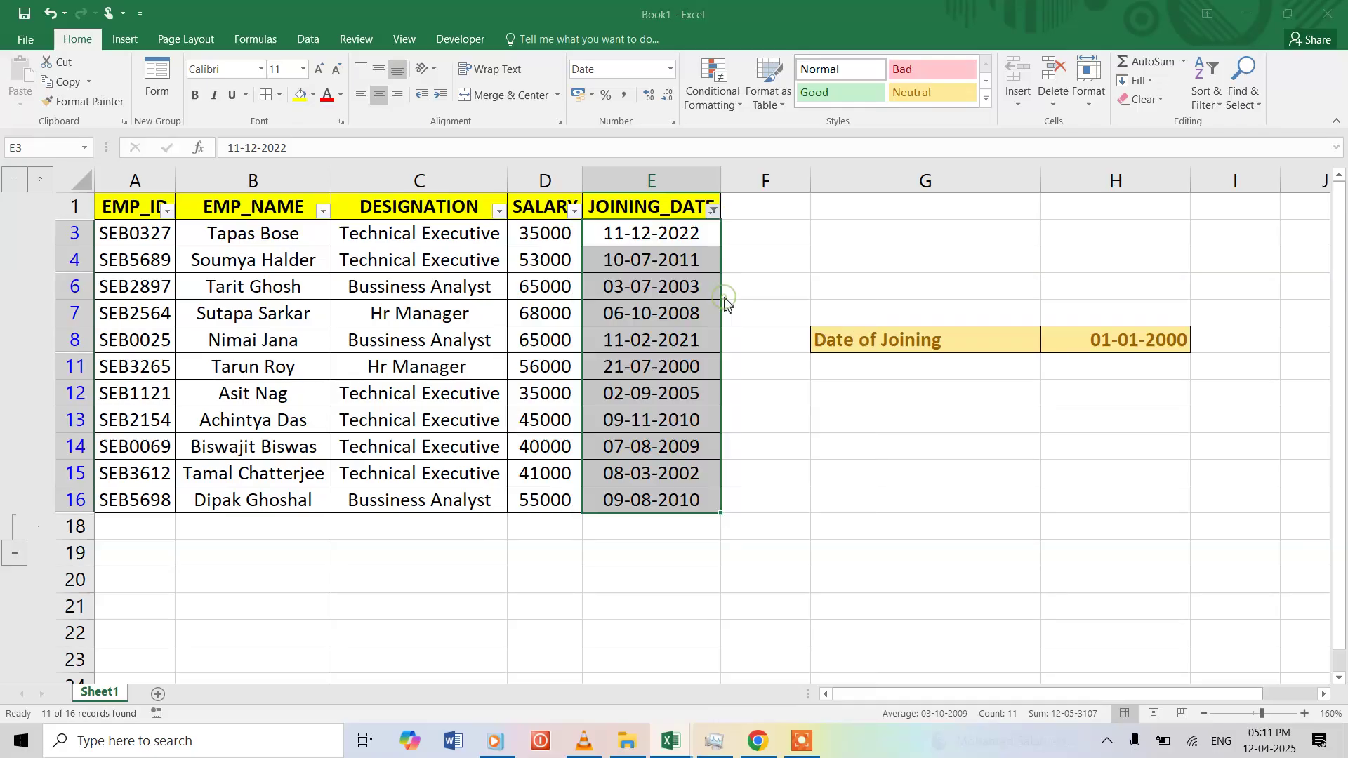
key("BackSpace")
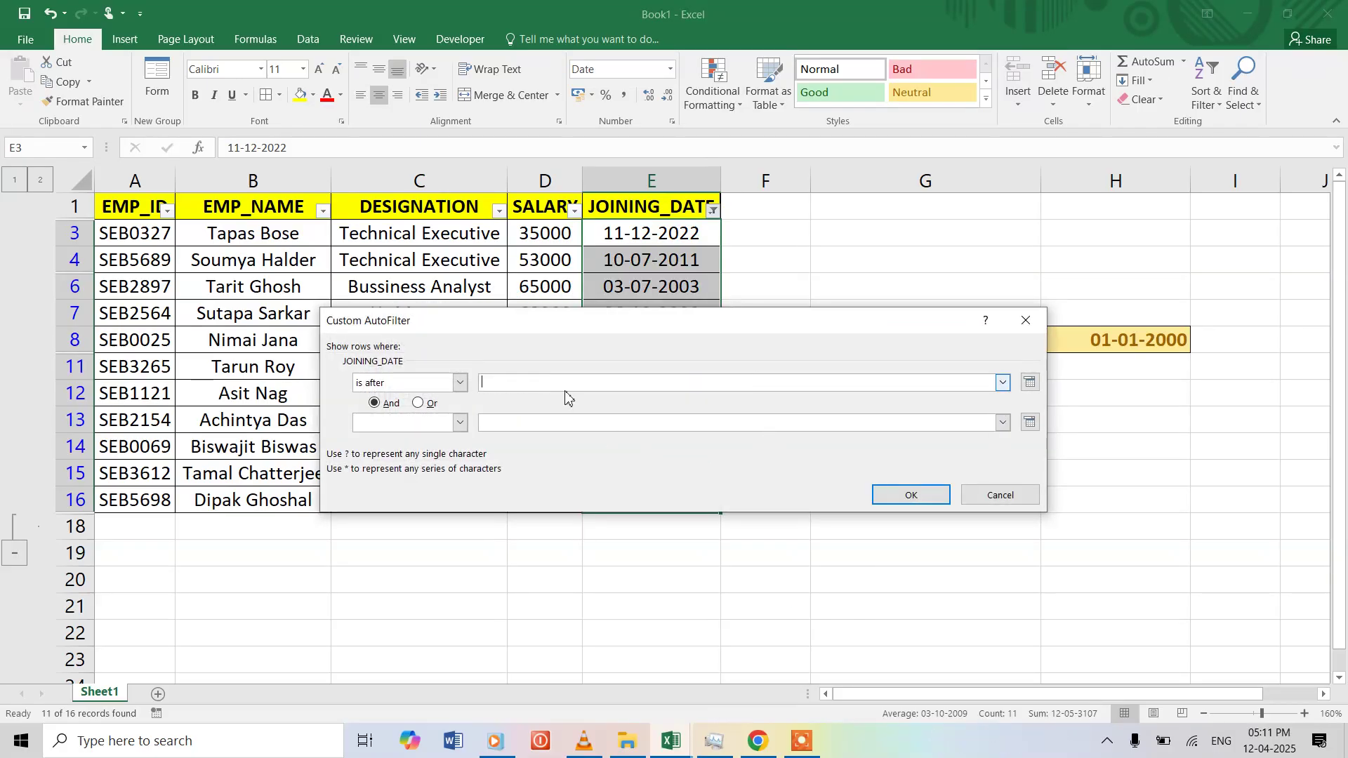
left_click(910, 496)
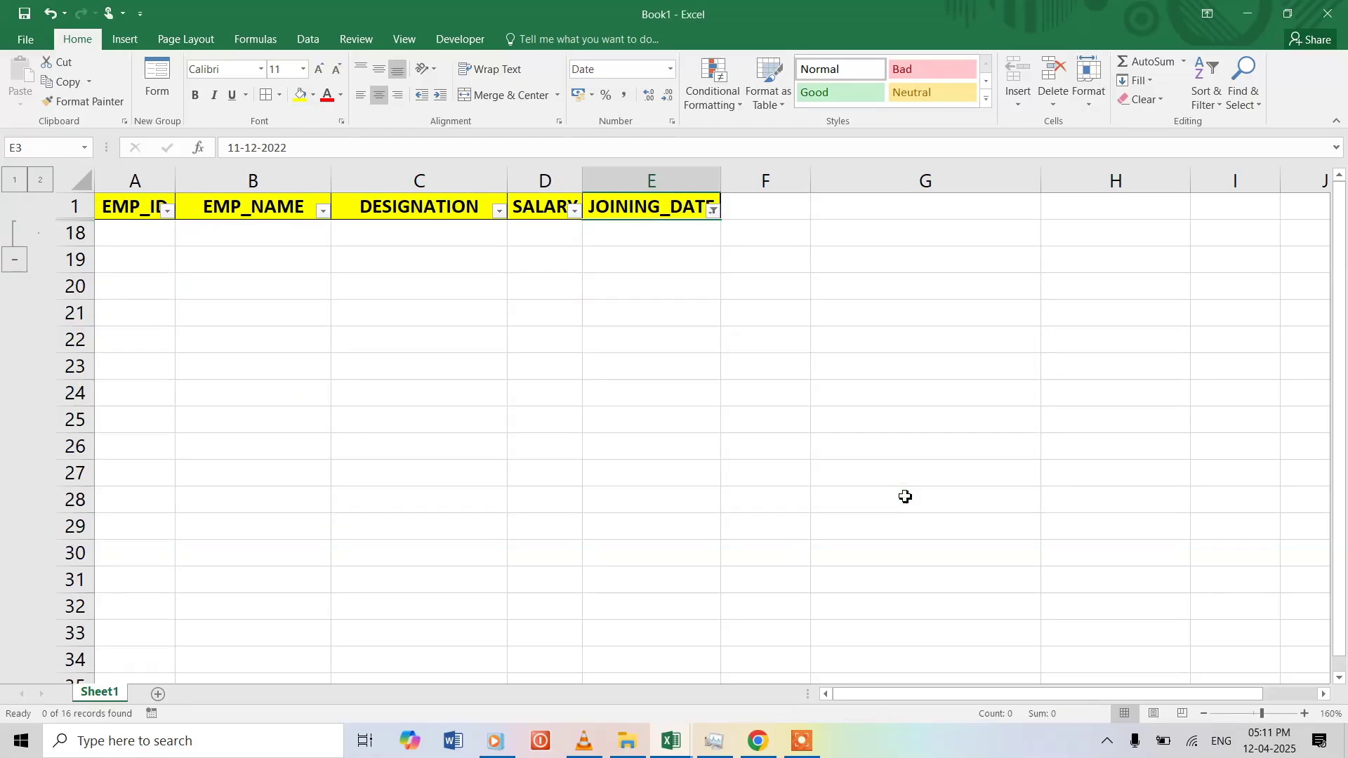
key("ctrl+z")
key("ctrl+z")
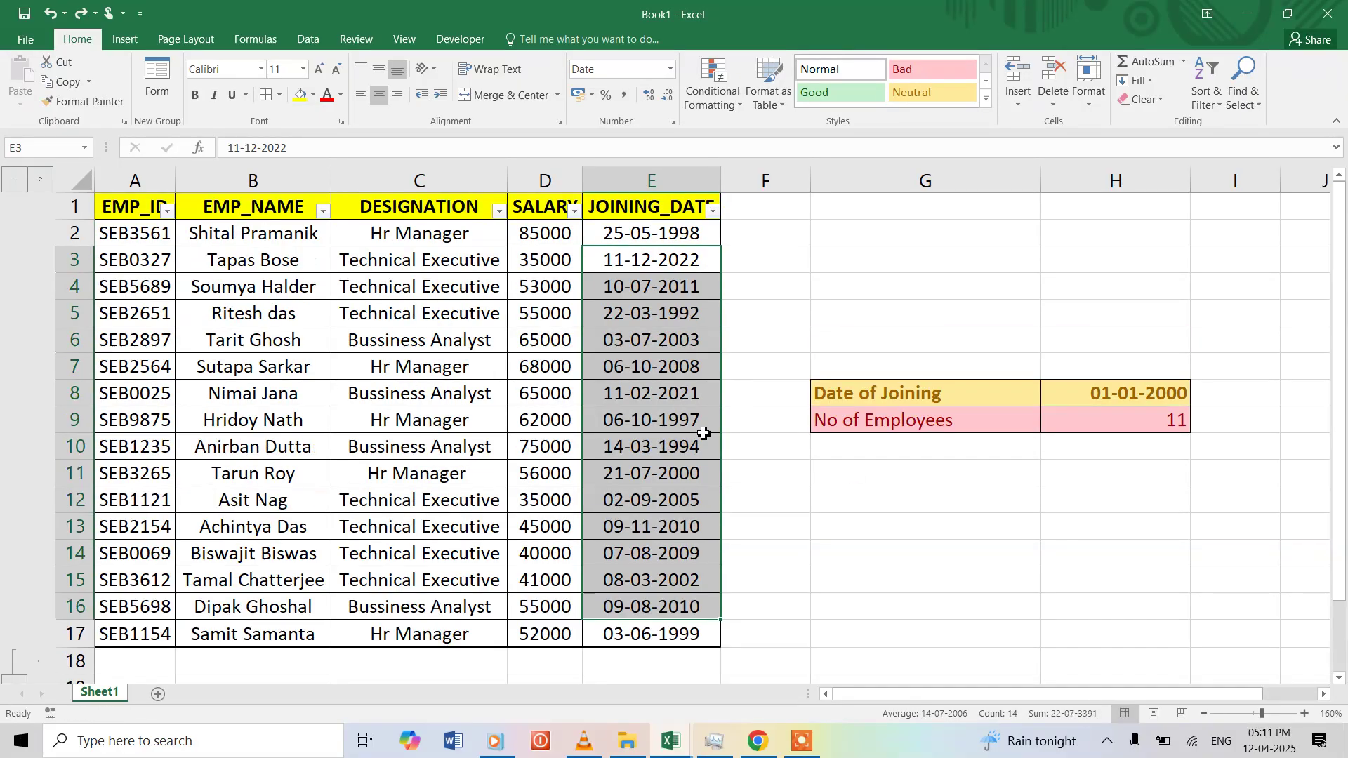
Step: Enter a second formula =COUNTIF(E2:E17,">") in cell H10, below the first employee count
left_click(1141, 425)
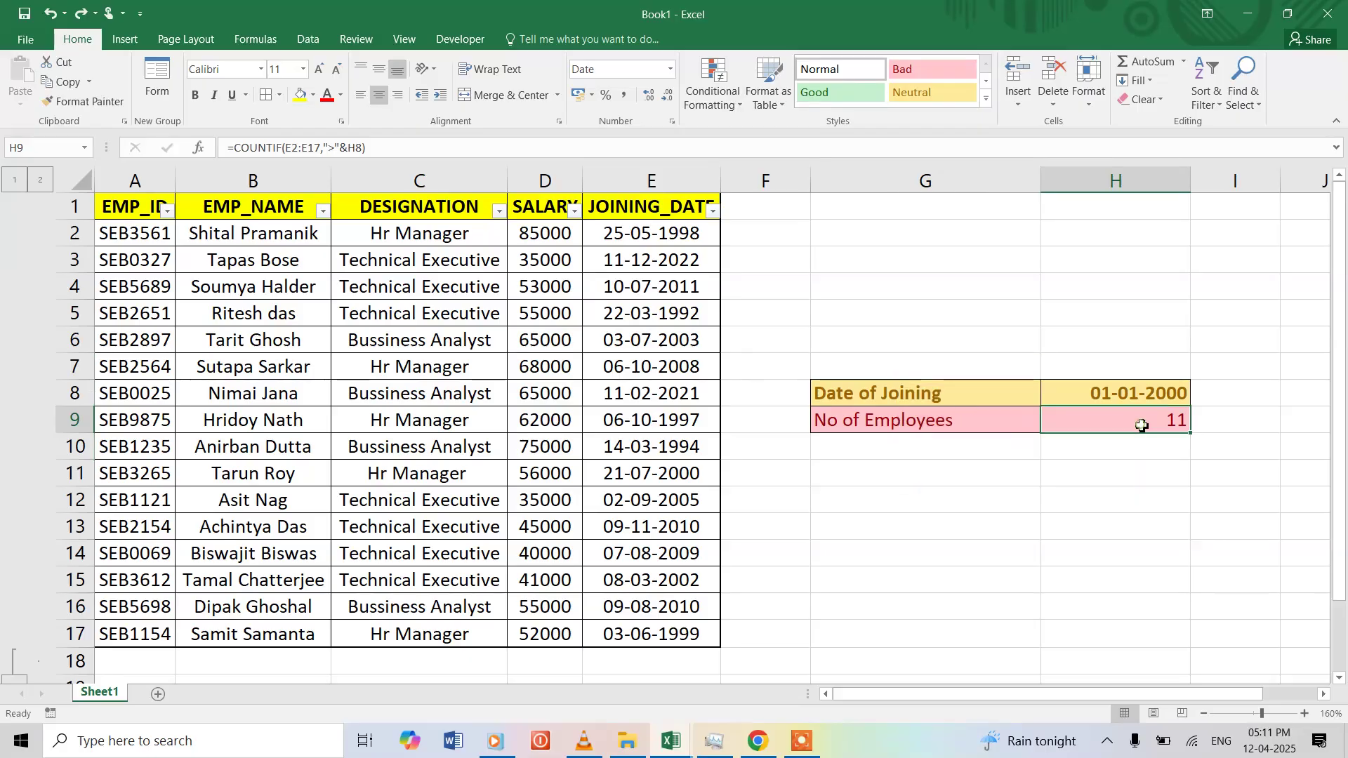
left_click(1060, 453)
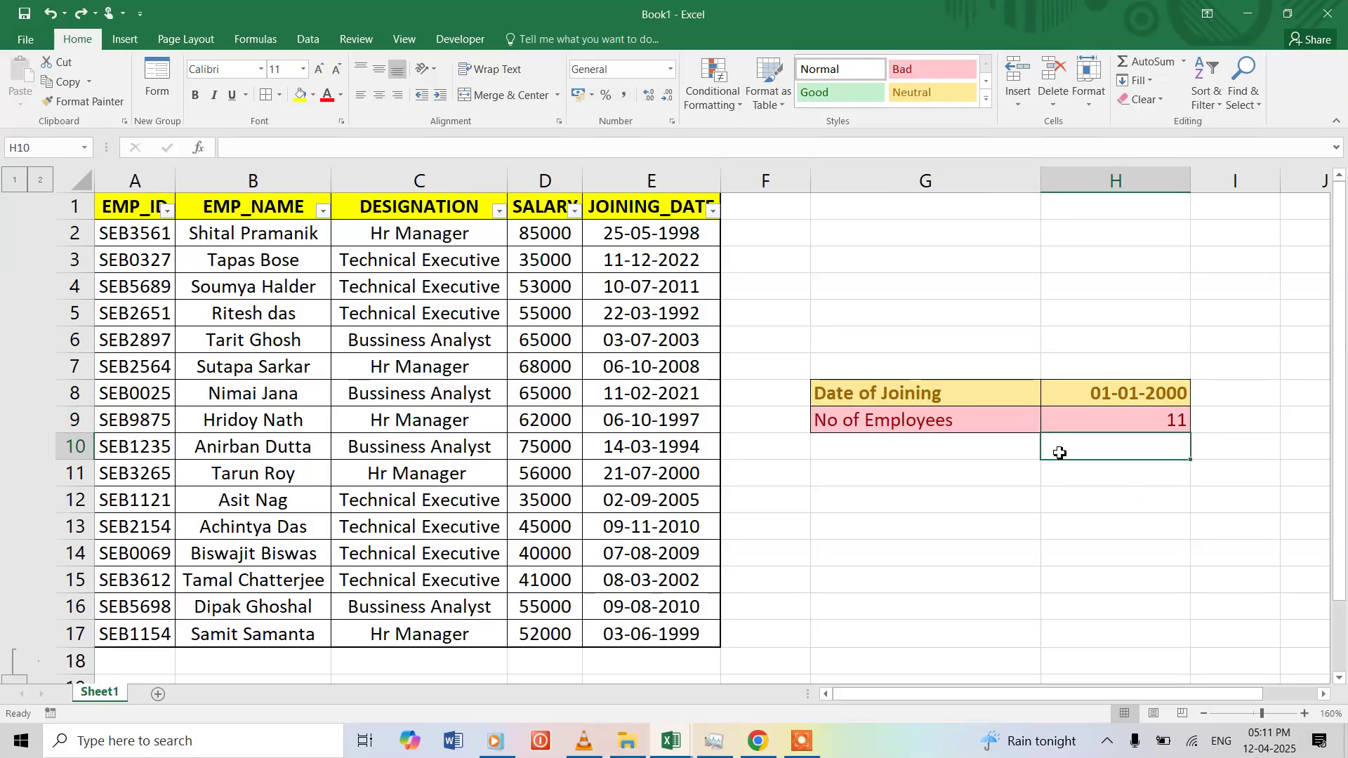
type("=cou")
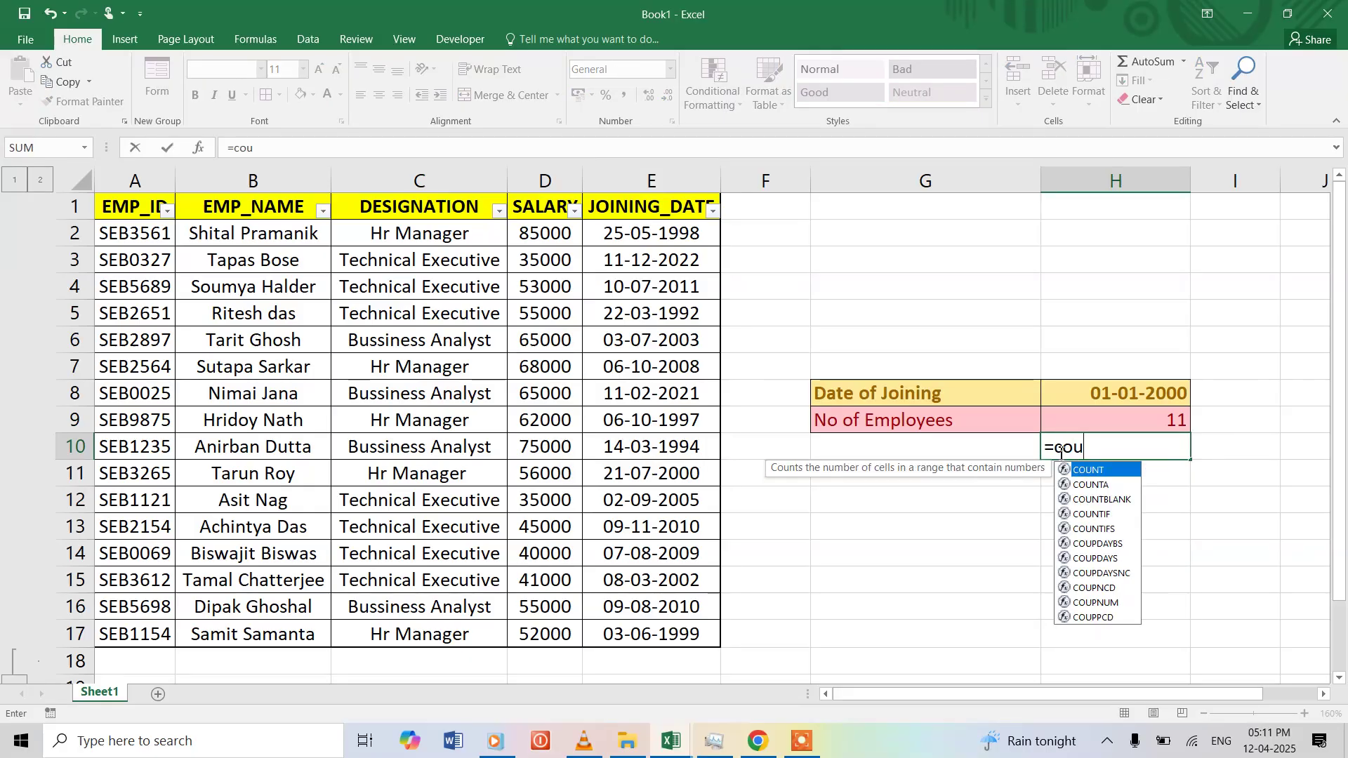
type("ntif")
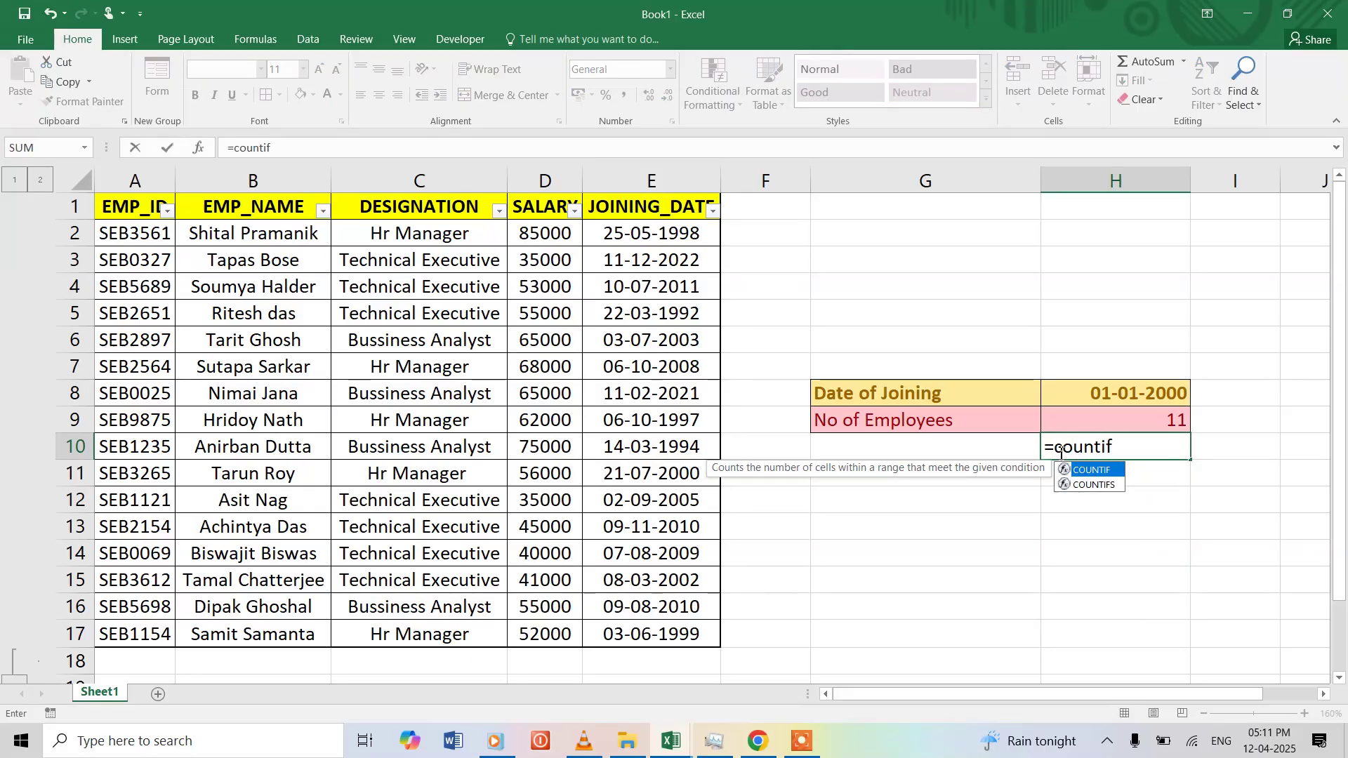
key("Tab")
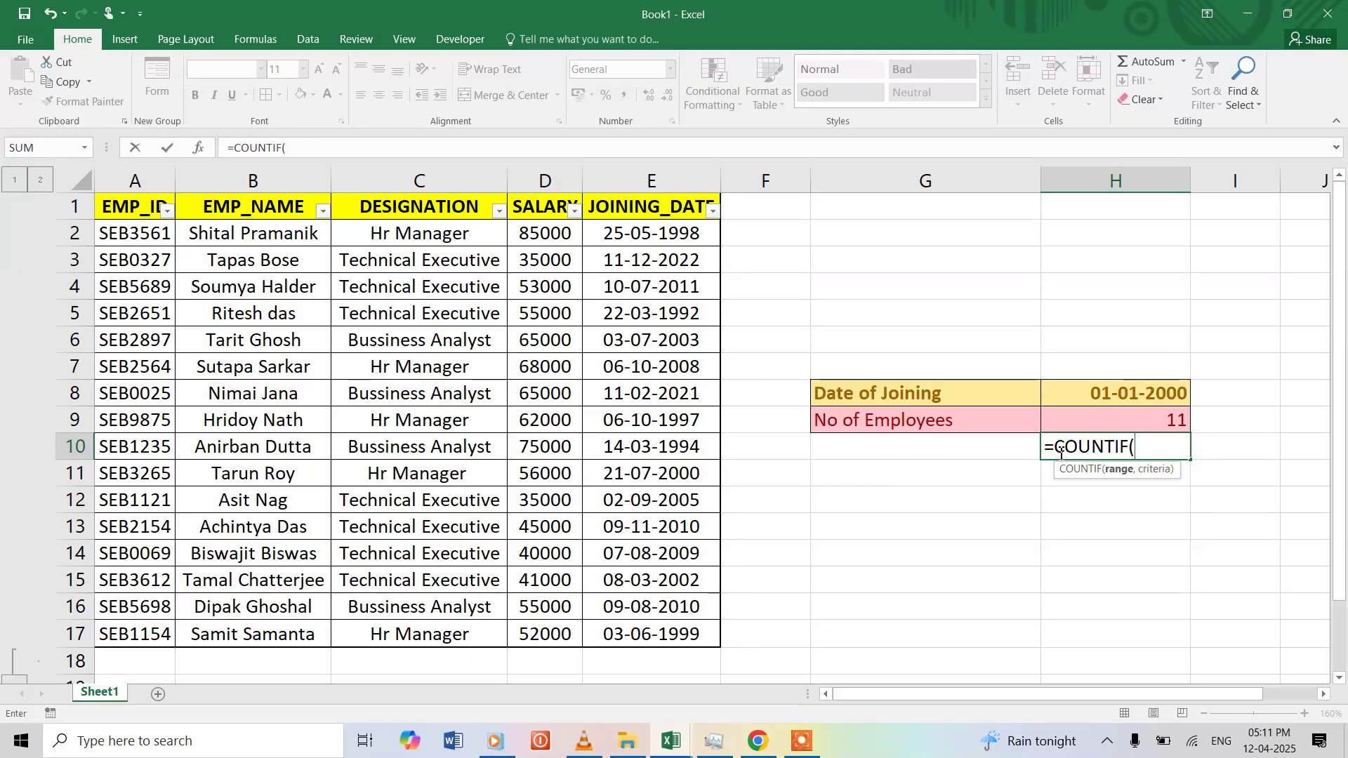
left_click(669, 234)
left_click_drag(669, 234, 669, 634)
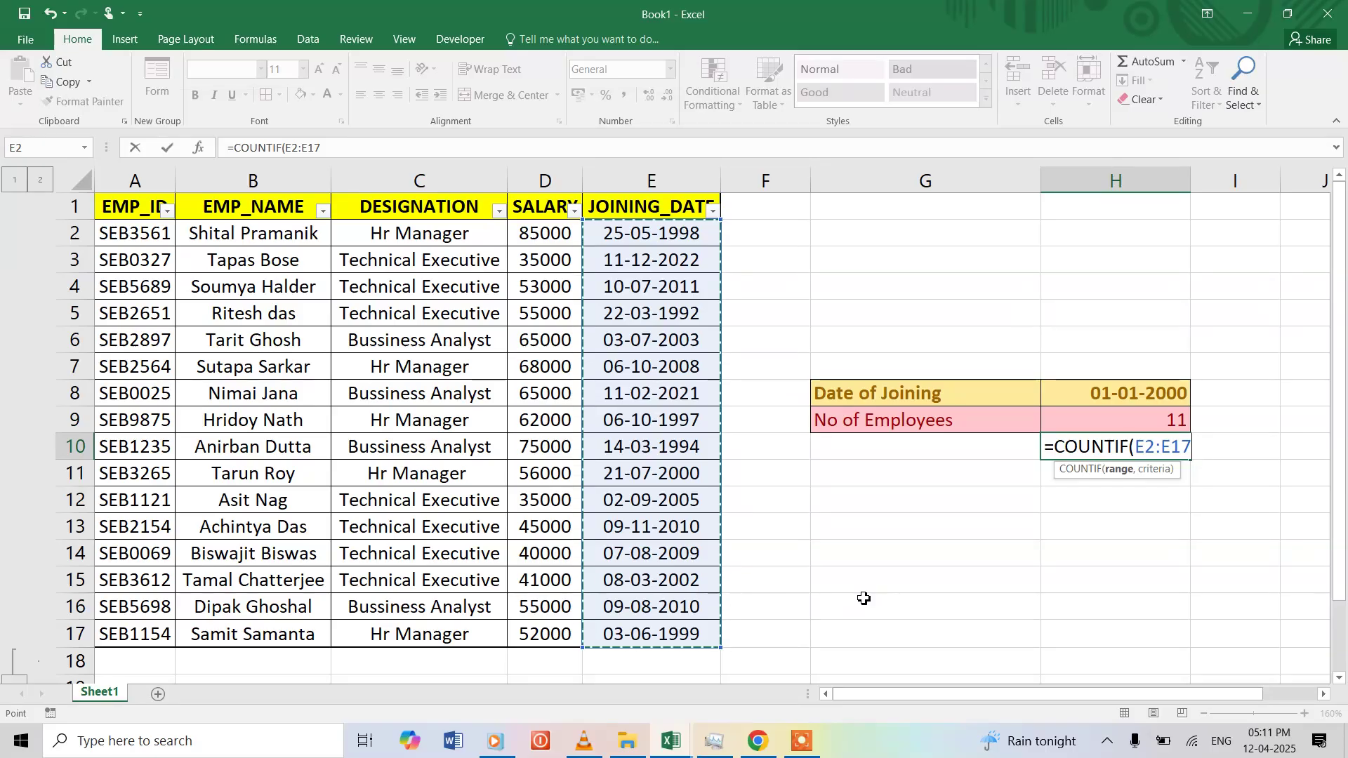
type(",\"")
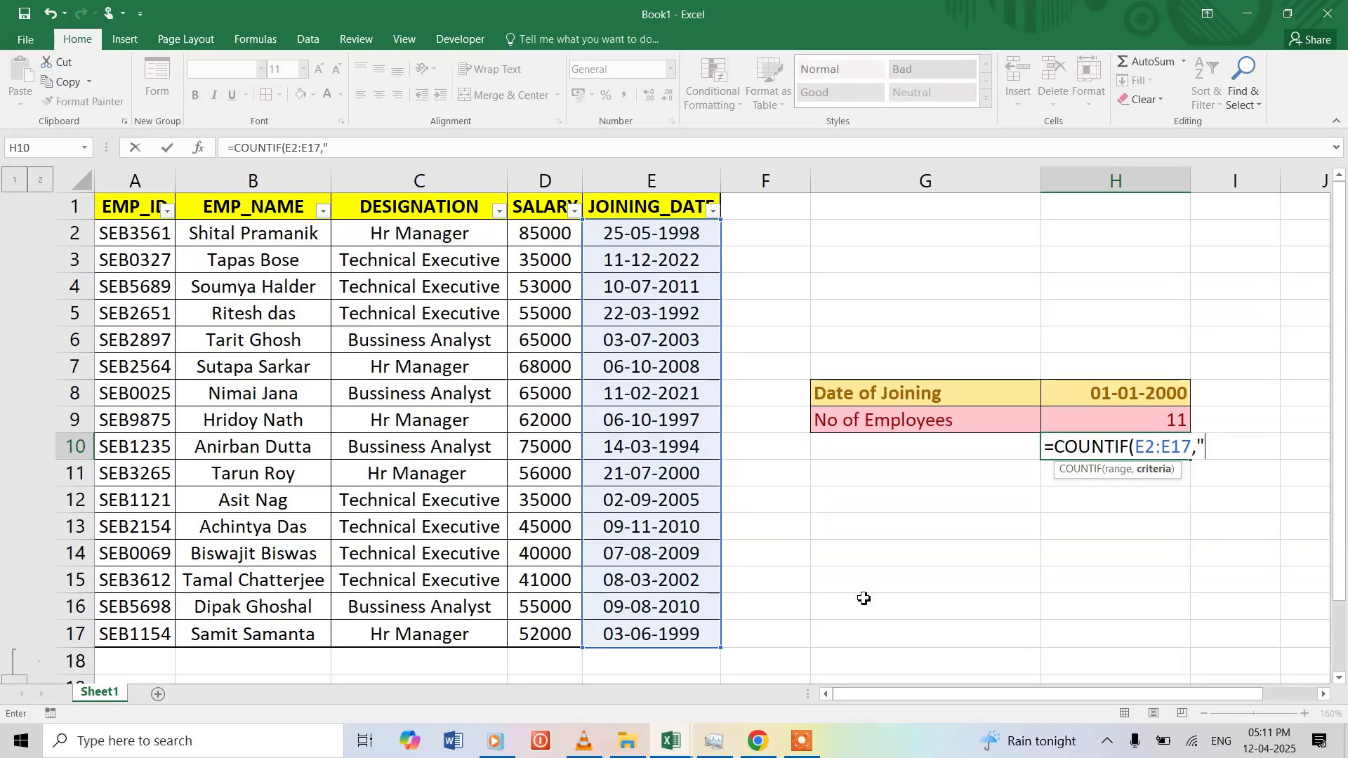
type(">\"")
left_click(1113, 397)
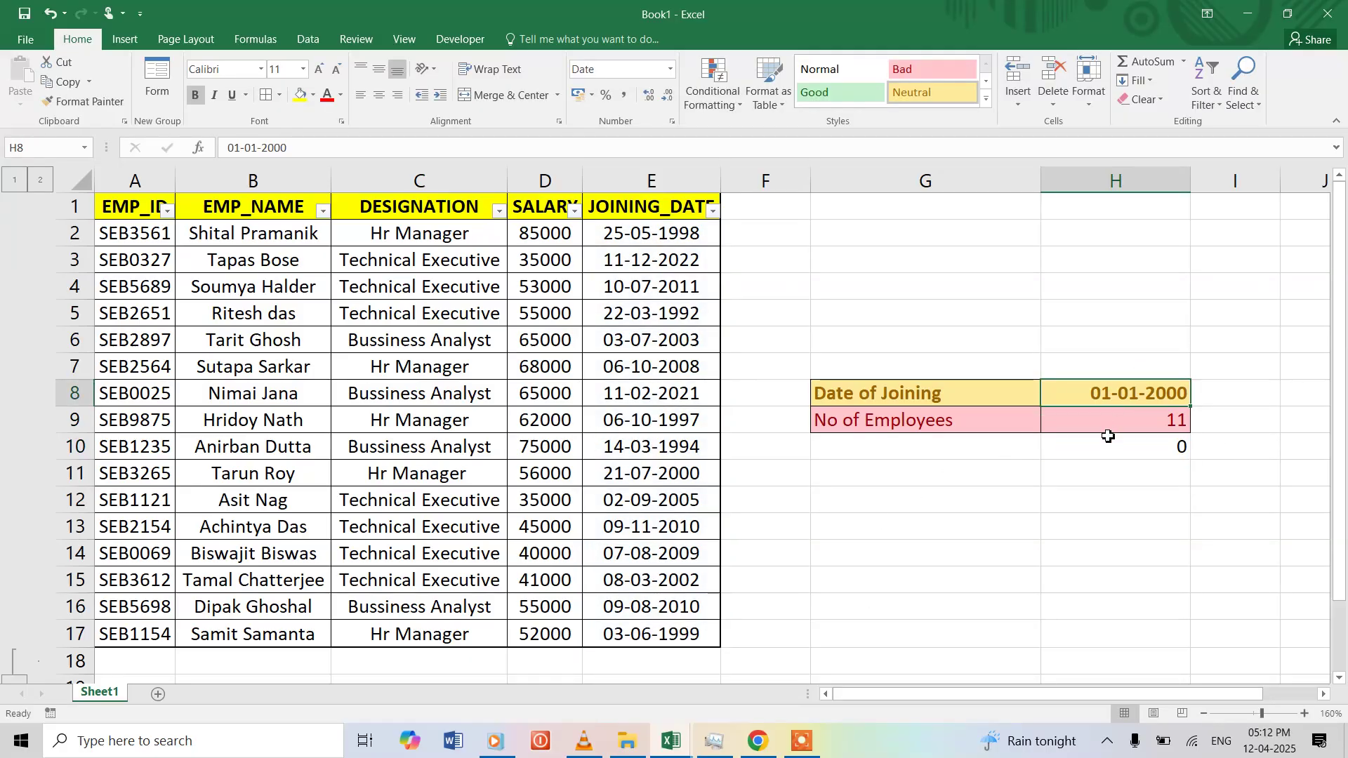
Step: Extend the criterion of the COUNTIF formula in H10 to ">"&H8 and select the cell again
left_click(1095, 453)
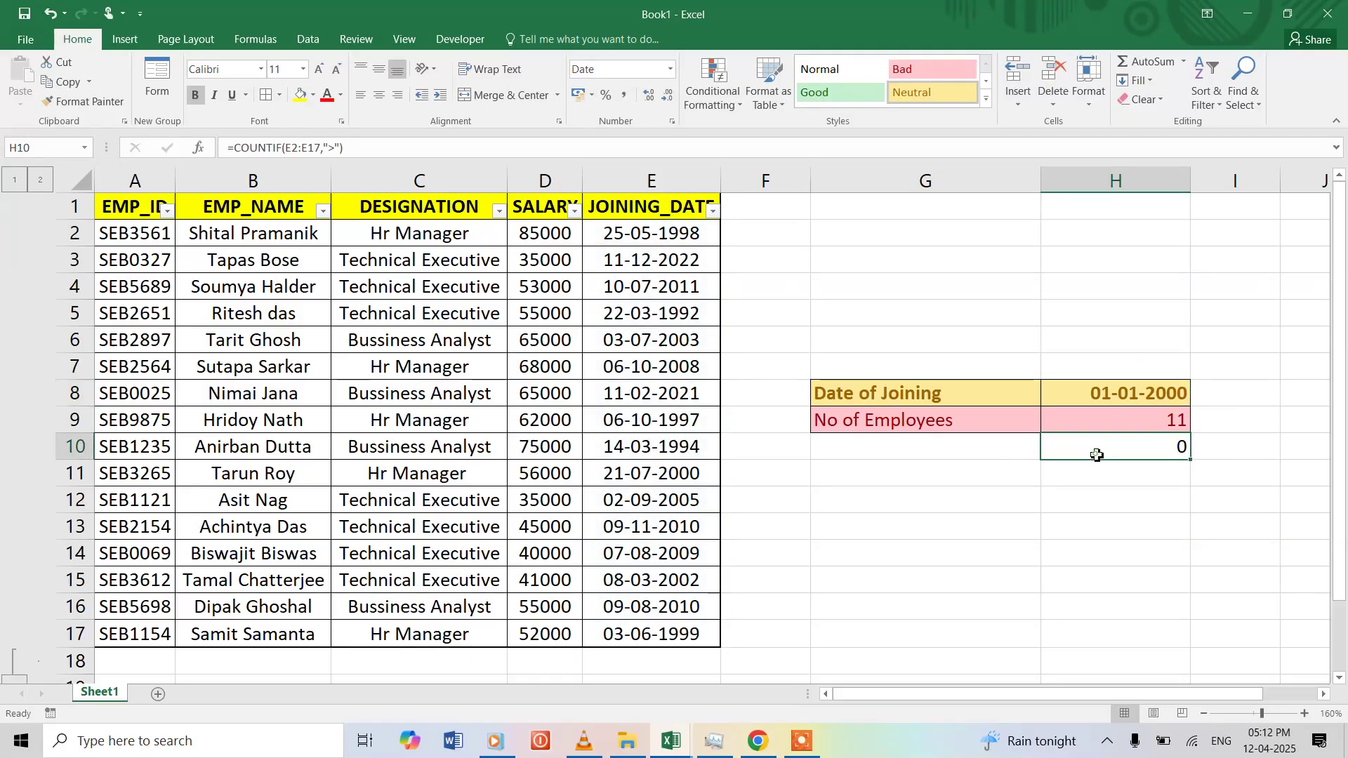
left_click(342, 149)
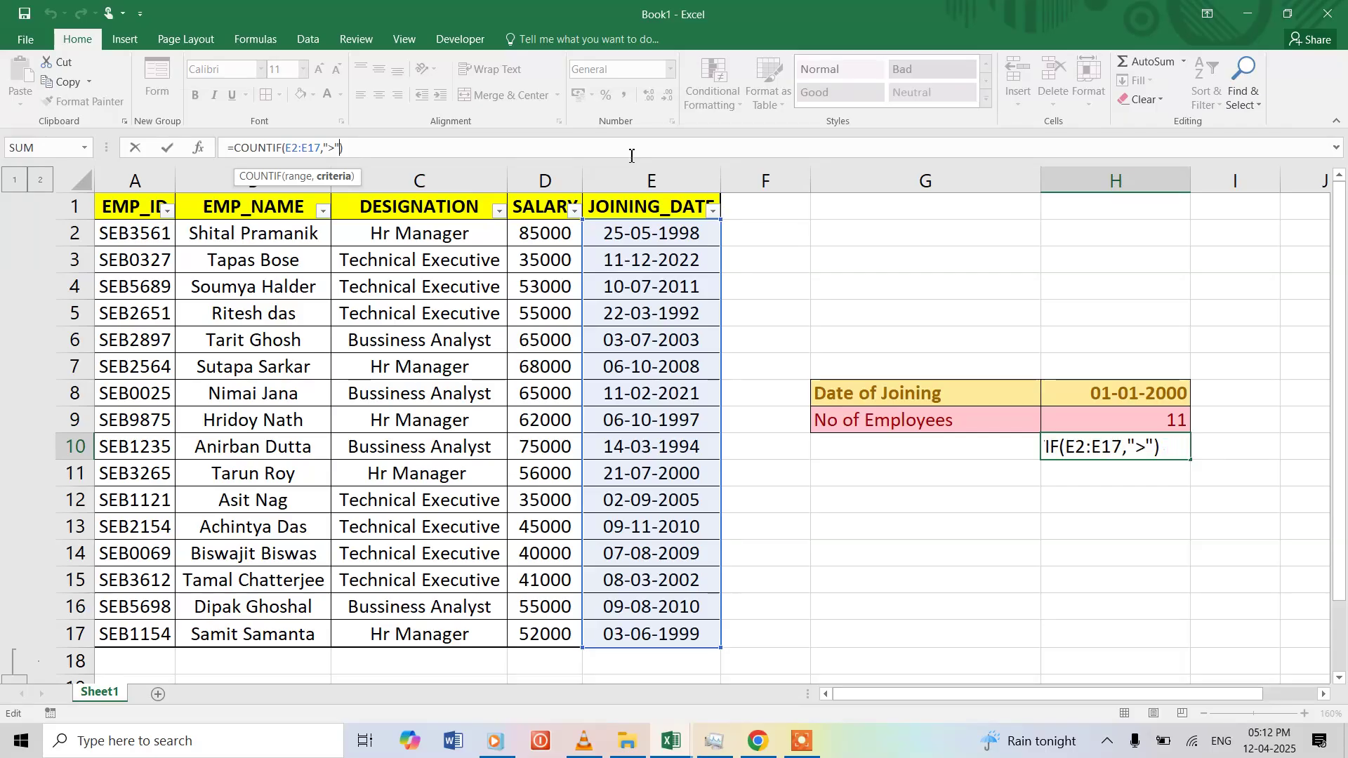
type("&")
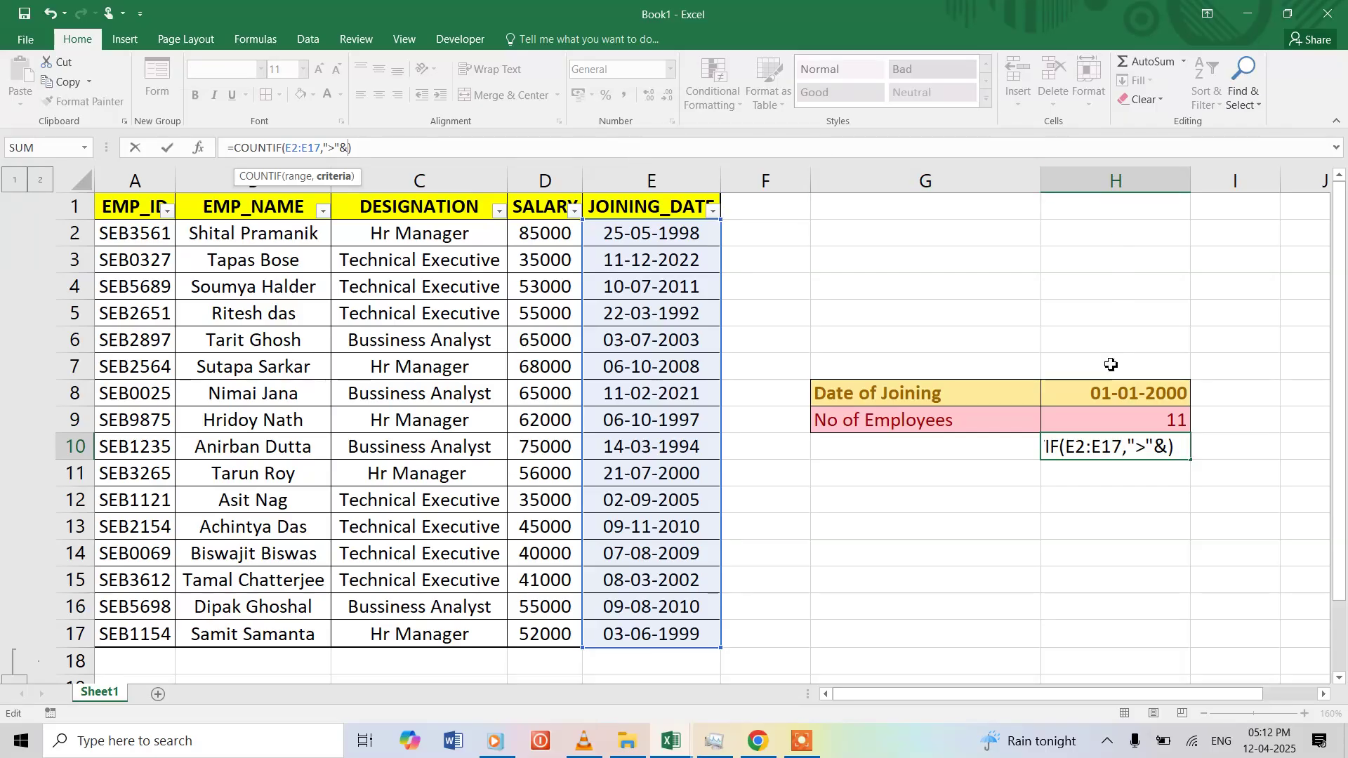
left_click(1101, 393)
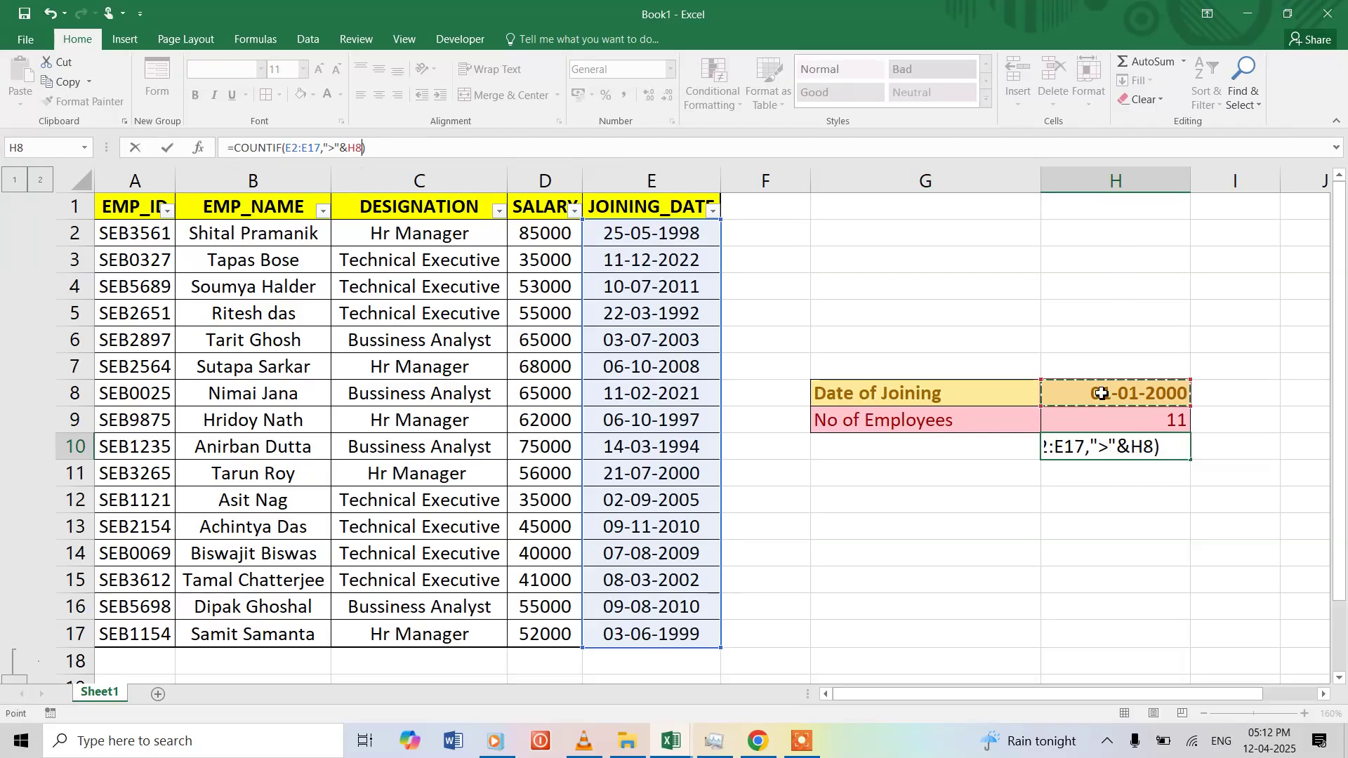
key("Return")
left_click(1121, 448)
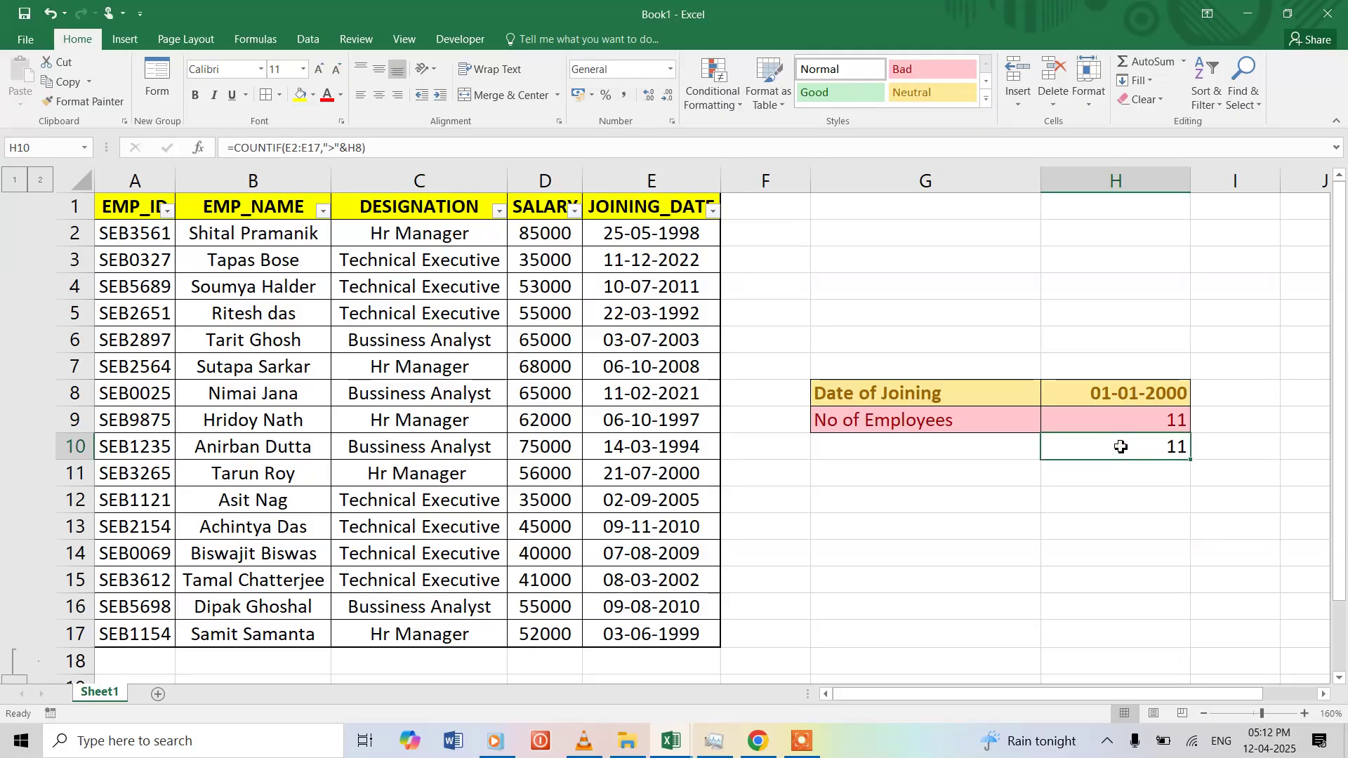